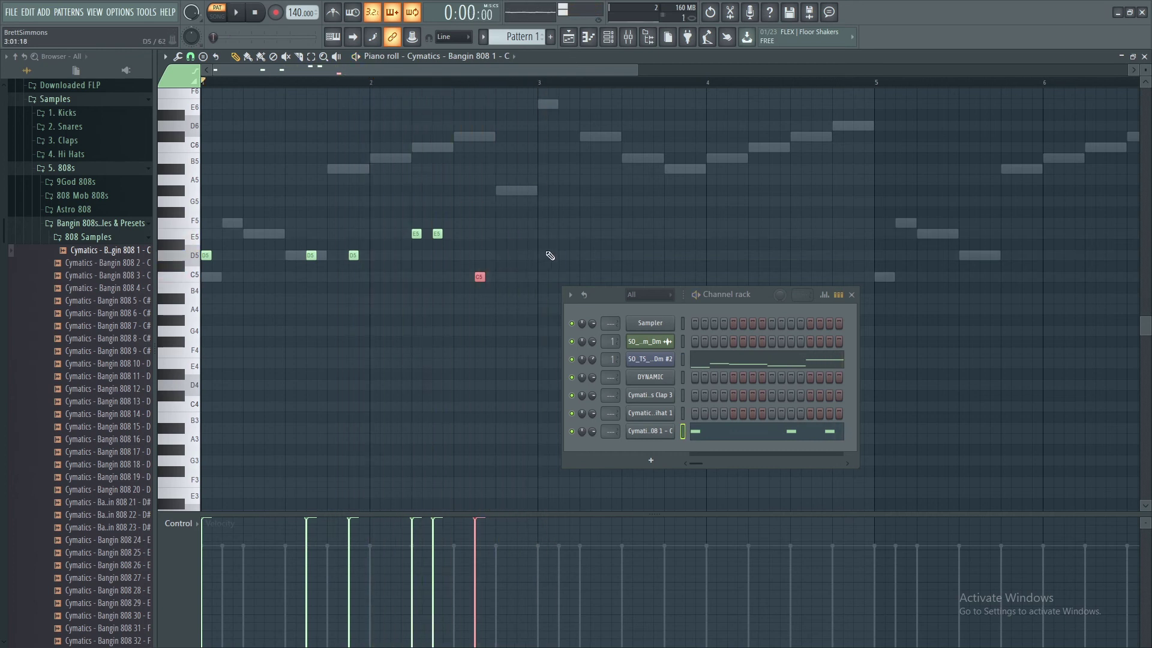
Step: Fill out the Bangin 808 1 pattern with short notes through bar 4 and play it back
{"action": "scroll", "coordinate": [551, 270], "scroll_direction": "down", "scroll_amount": 2}
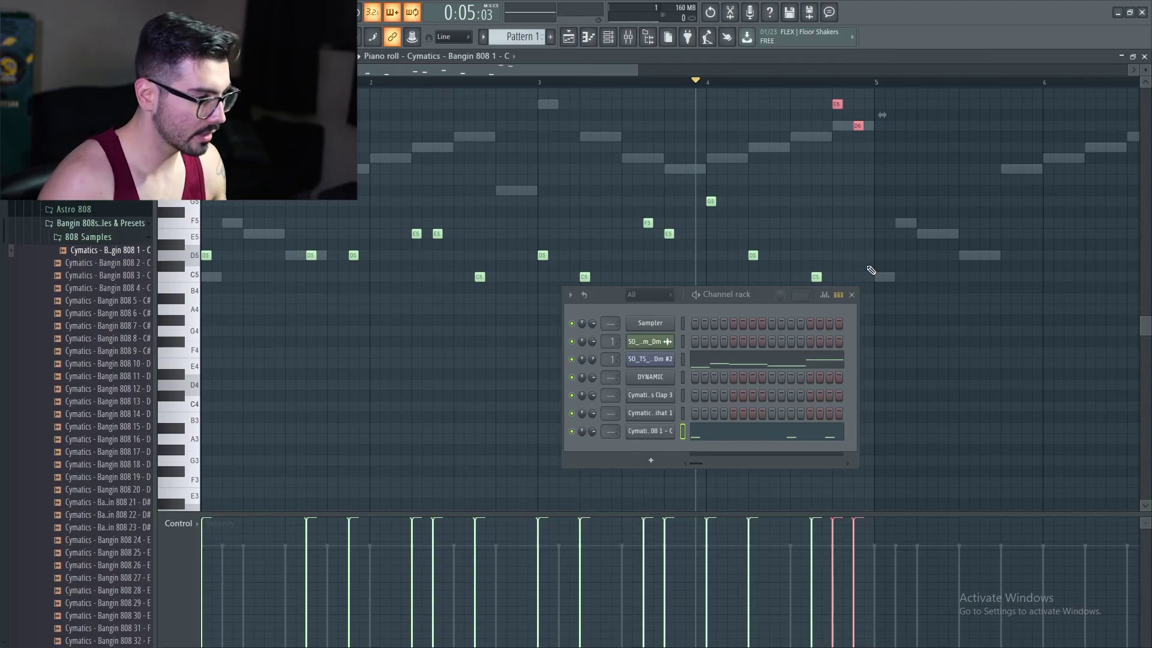
{"action": "key", "text": "space"}
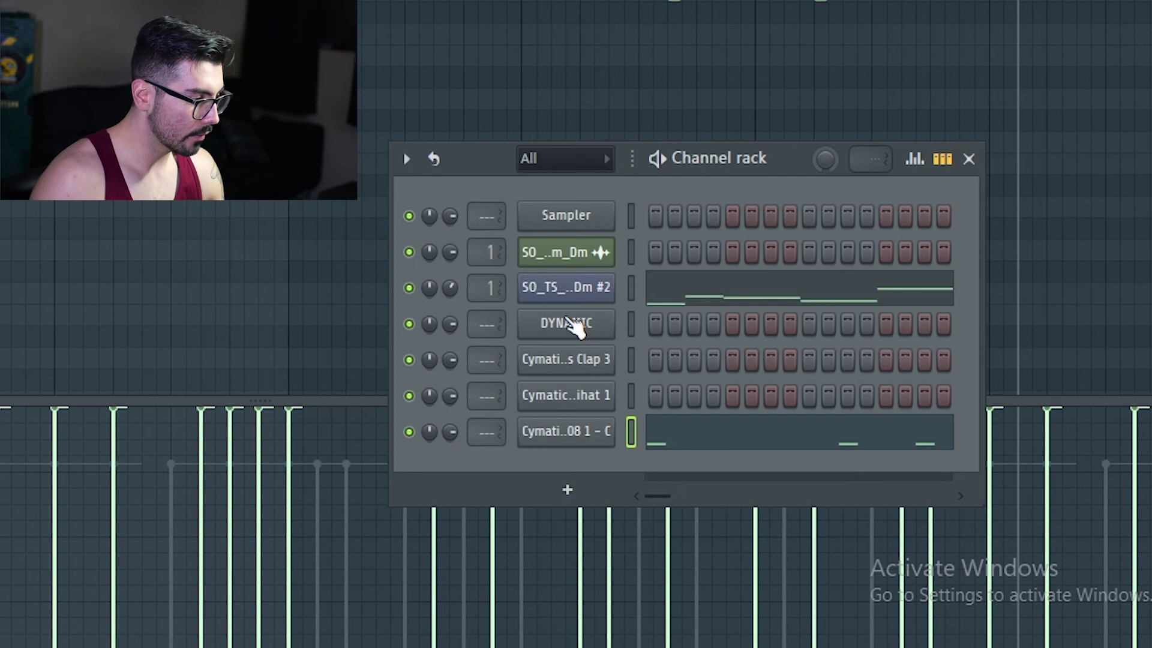
Step: Paste the 808 notes into the DYNAMIC channel and flatten them all to C5 with the piano roll limiter
{"action": "right_click", "coordinate": [654, 378]}
{"action": "left_click", "coordinate": [872, 369]}
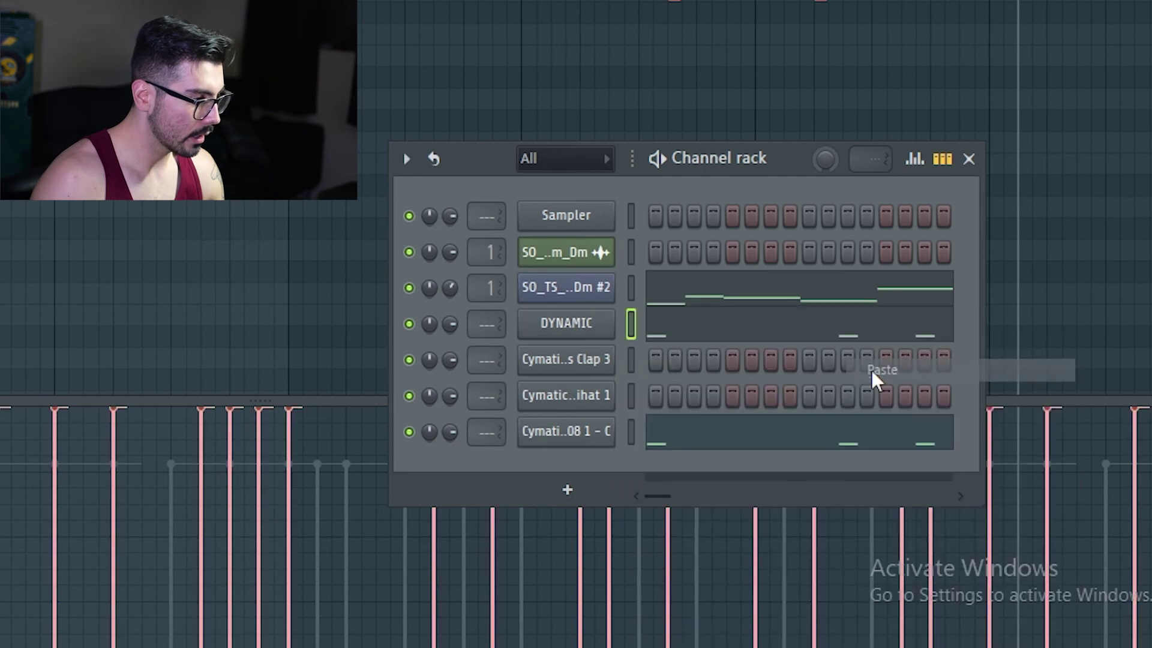
{"action": "key", "text": "F7"}
{"action": "key", "text": "alt+k"}
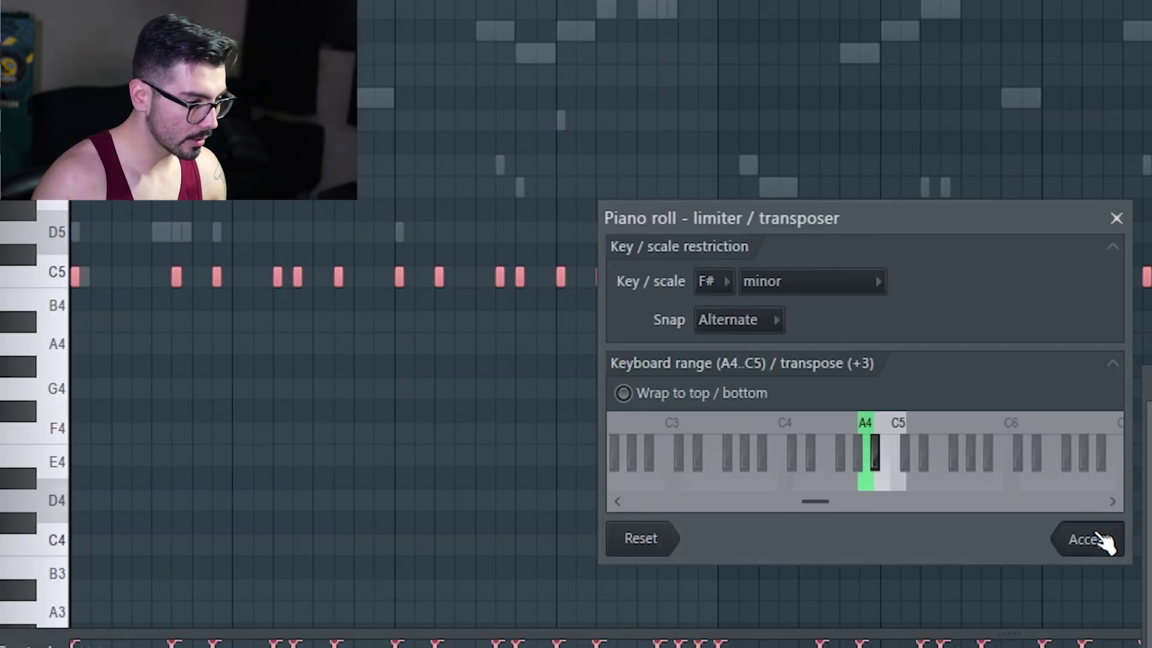
{"action": "left_click", "coordinate": [1098, 540]}
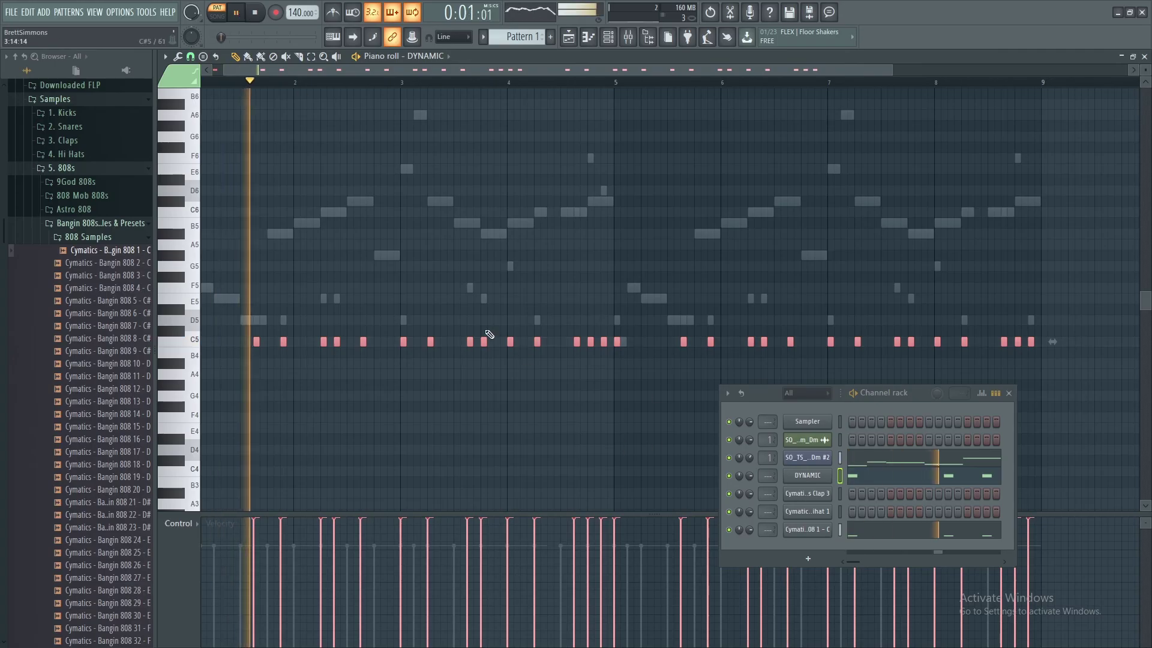
Step: Review the DYNAMIC notes from bar 1 during playback and open the closed hi-hat channel's options
{"action": "scroll", "coordinate": [388, 295], "scroll_direction": "down", "scroll_amount": 1}
{"action": "scroll", "coordinate": [365, 244], "scroll_direction": "up", "scroll_amount": 2}
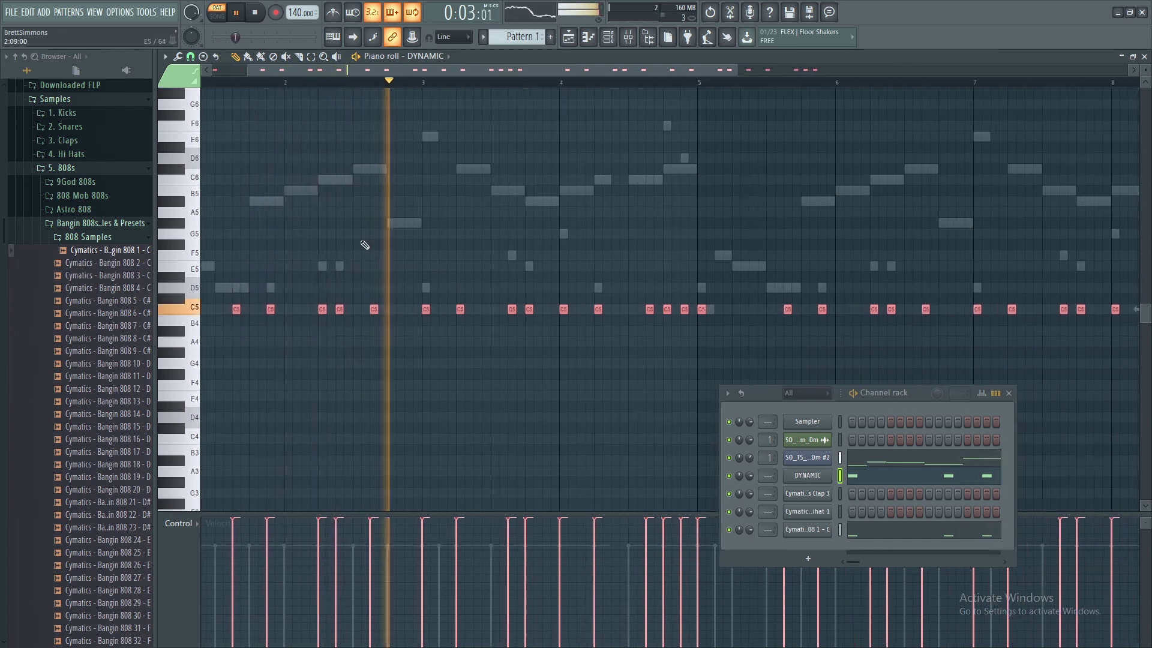
{"action": "left_click_drag", "start_coordinate": [400, 70], "coordinate": [366, 71]}
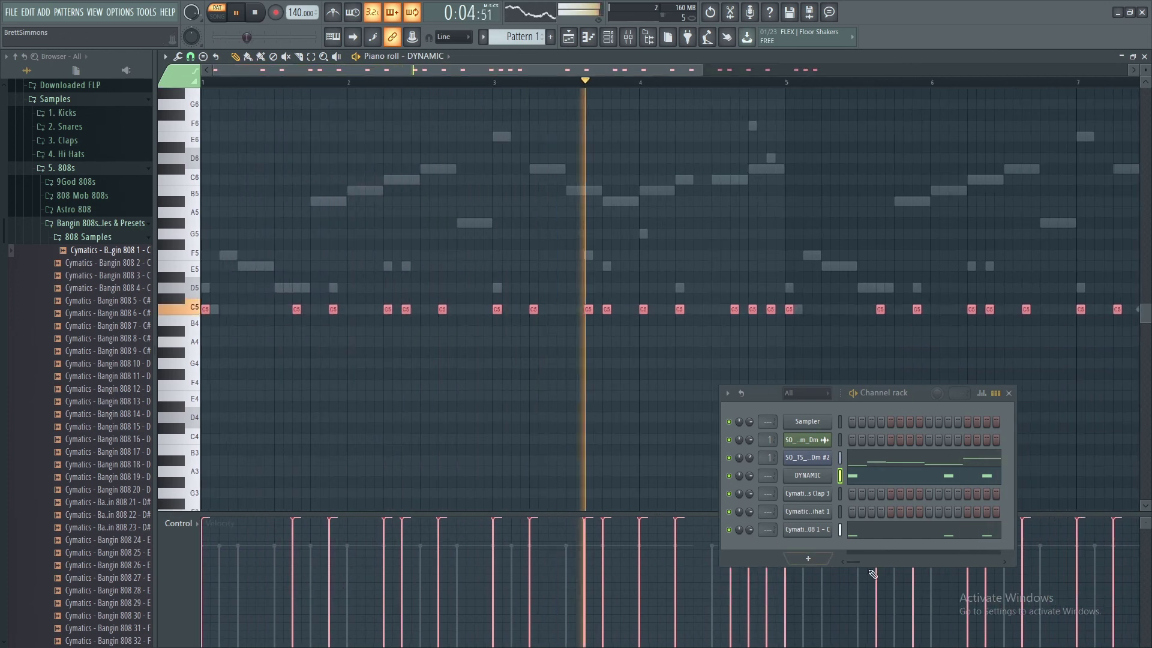
{"action": "right_click", "coordinate": [824, 517]}
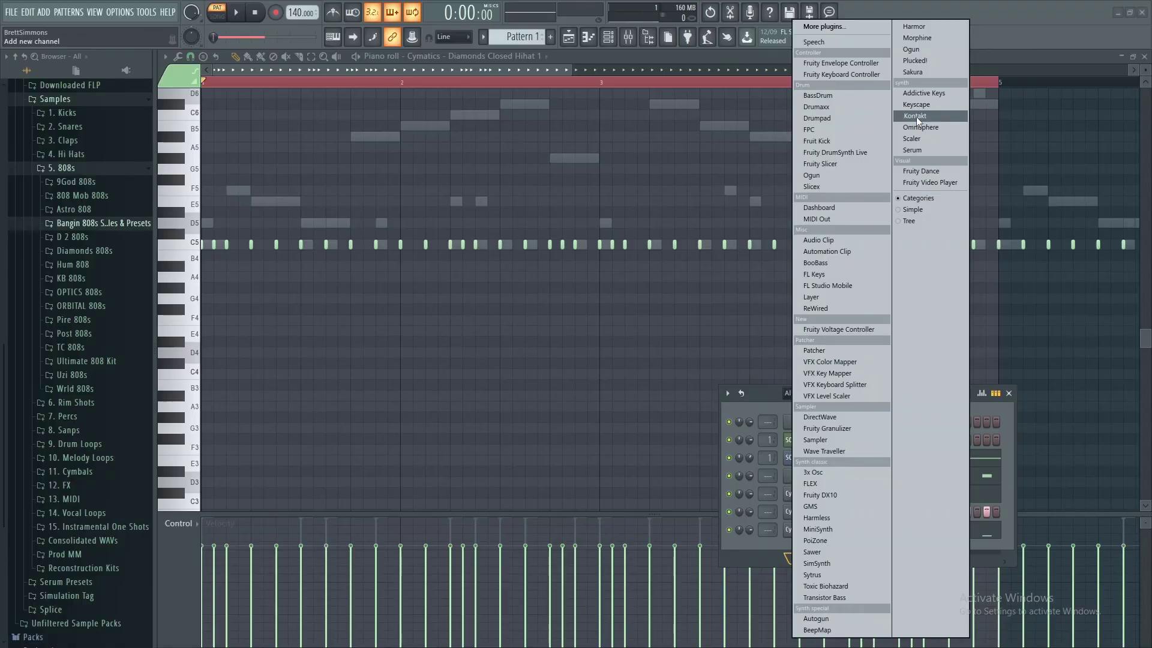
Step: Add a Kontakt instrument channel to the channel rack
{"action": "left_click", "coordinate": [916, 116]}
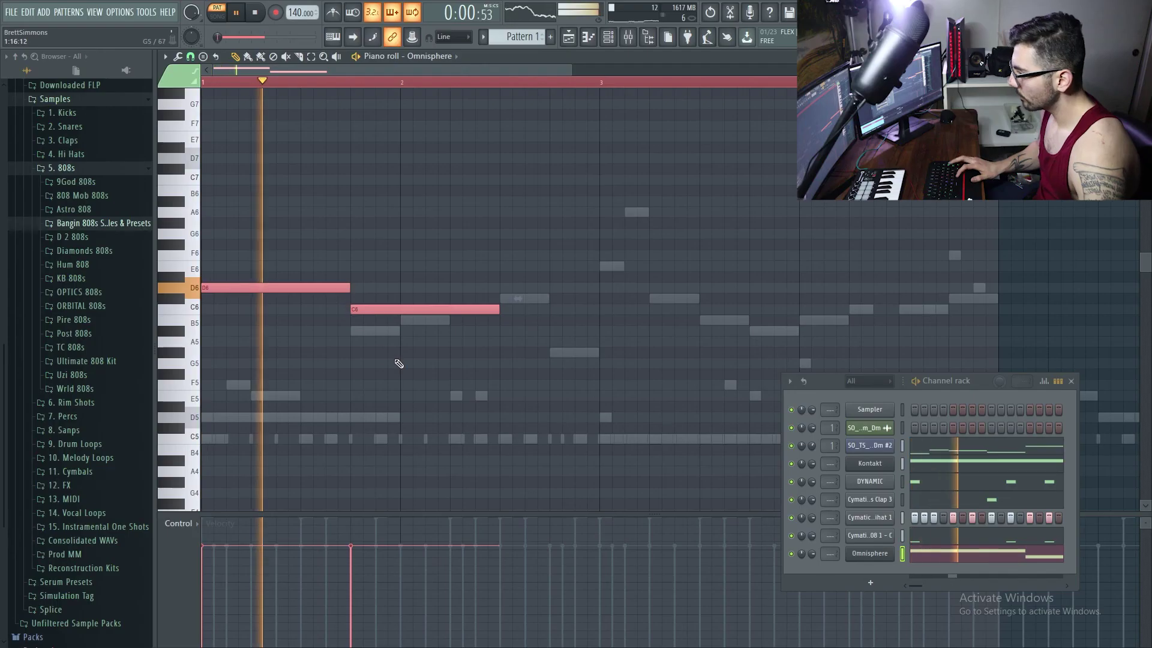
Step: Continue the Omnisphere melody with an E6 note before bar 3, D6 at bar 3 and C6 after it, and play it back
{"action": "key", "text": "ctrl+d"}
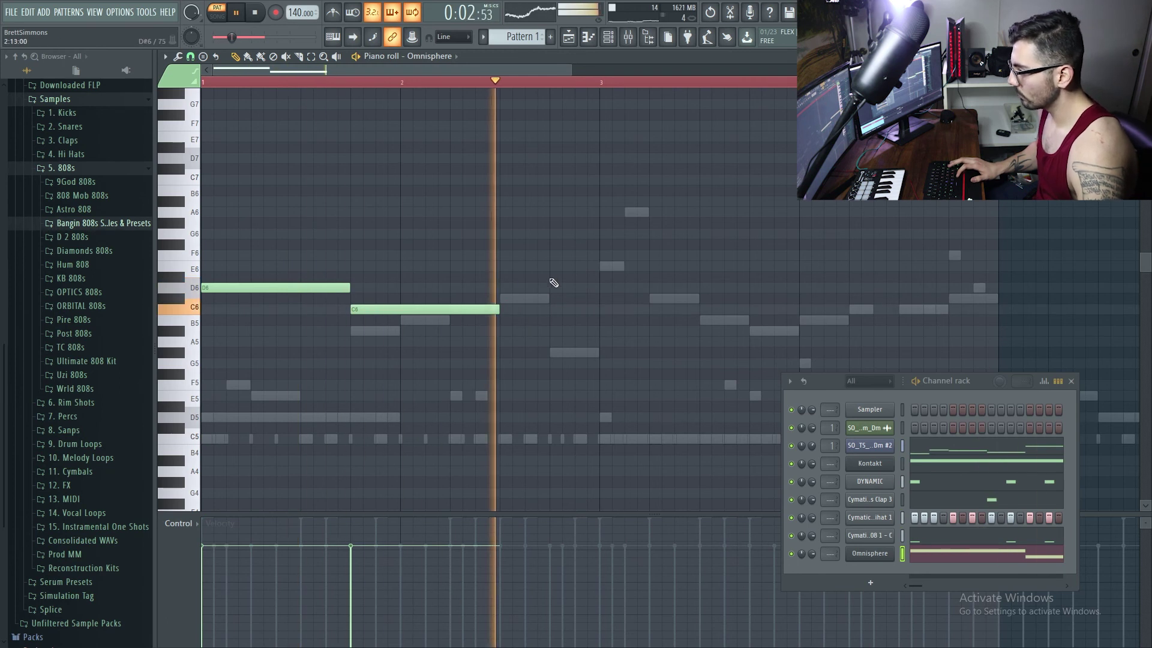
{"action": "left_click", "coordinate": [567, 268]}
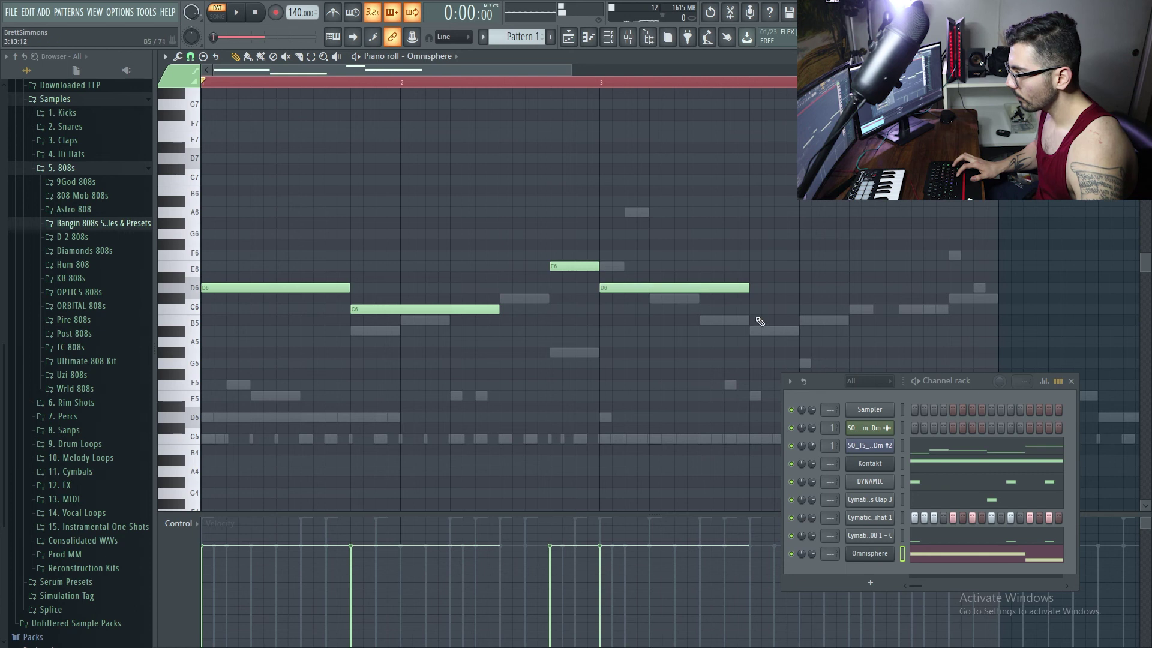
{"action": "left_click", "coordinate": [755, 311]}
{"action": "key", "text": "space"}
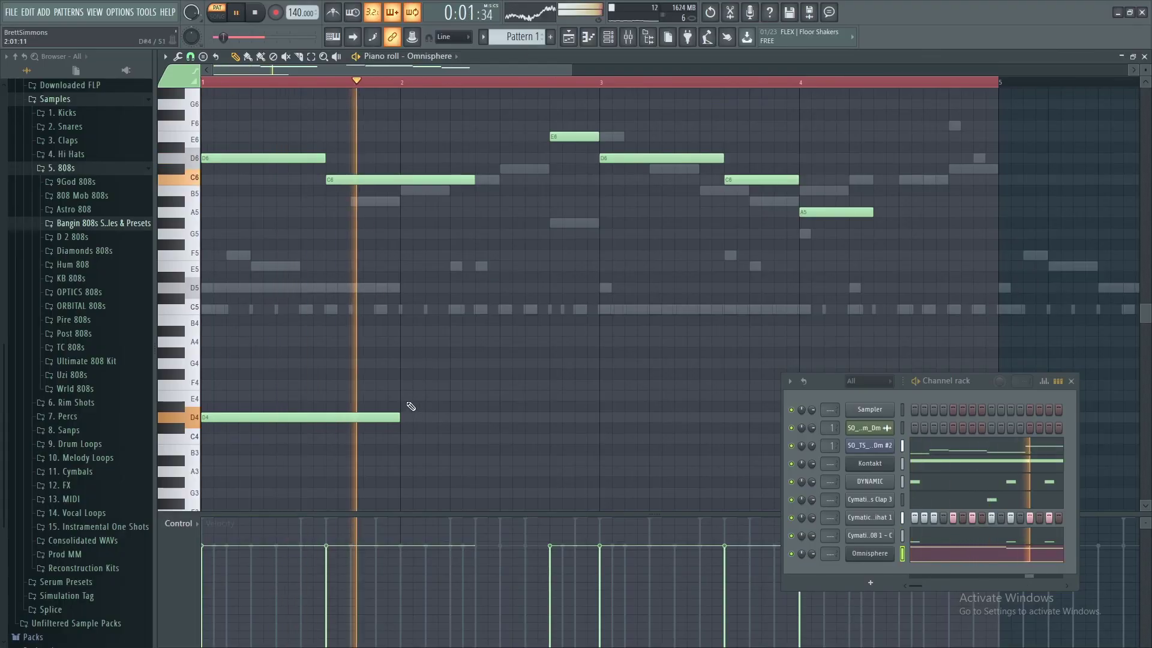
Step: Add bar-long D4 notes in bars 2, 3 and 4 beneath the Omnisphere melody
{"action": "left_click", "coordinate": [409, 416]}
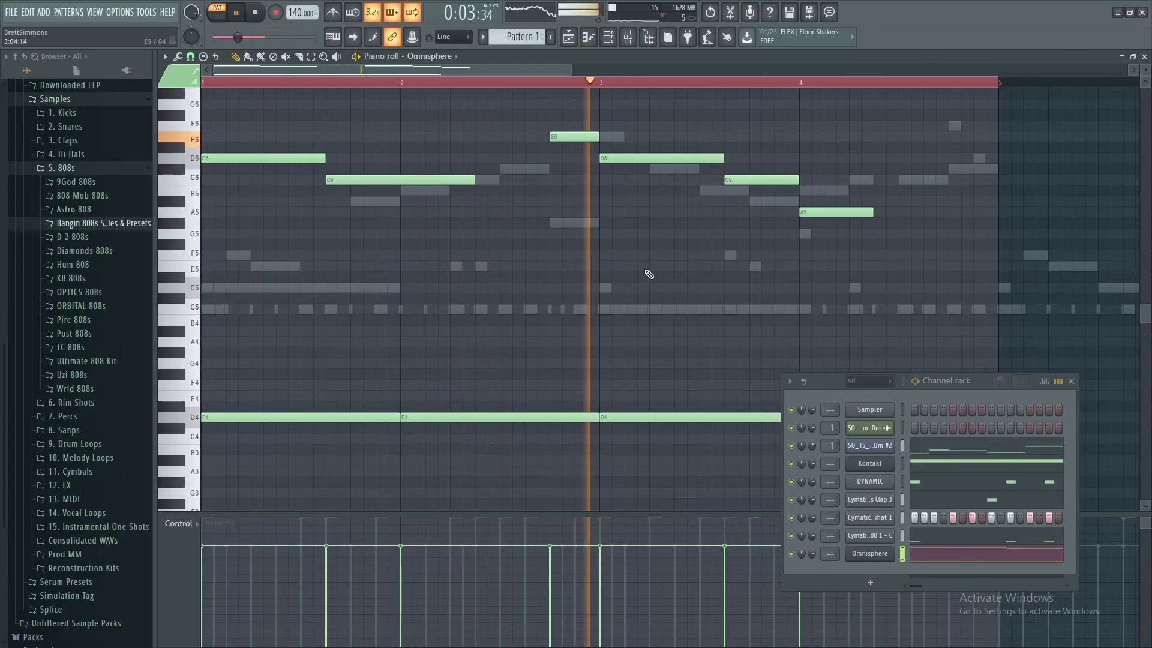
{"action": "scroll", "coordinate": [796, 295], "scroll_direction": "down", "scroll_amount": 2}
{"action": "left_click", "coordinate": [808, 354]}
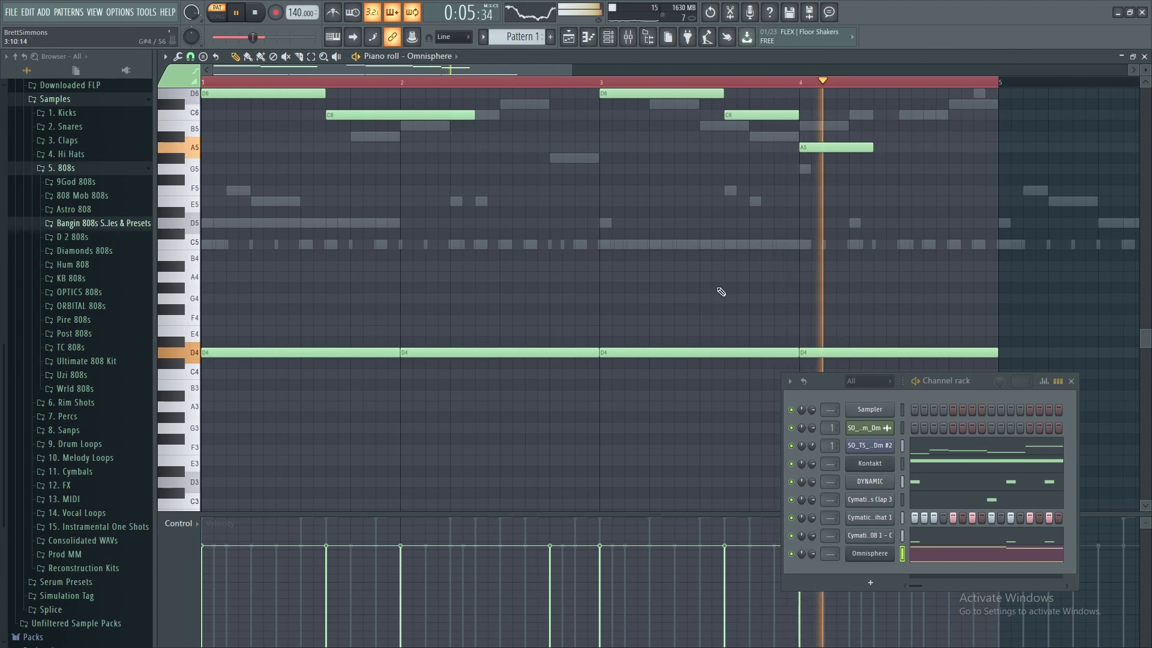
{"action": "scroll", "coordinate": [742, 288], "scroll_direction": "up", "scroll_amount": 1}
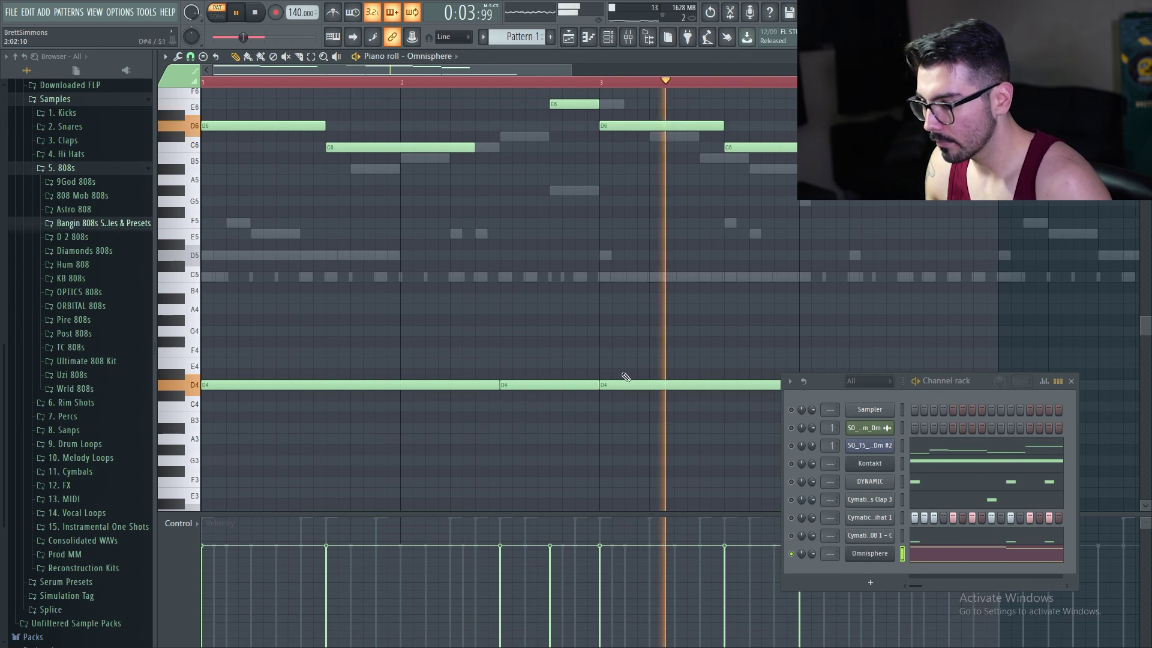
Step: Unsolo the Omnisphere channel and review its melody and bass notes with all channels playing
{"action": "scroll", "coordinate": [690, 342], "scroll_direction": "down", "scroll_amount": 2}
{"action": "scroll", "coordinate": [720, 324], "scroll_direction": "down", "scroll_amount": 3}
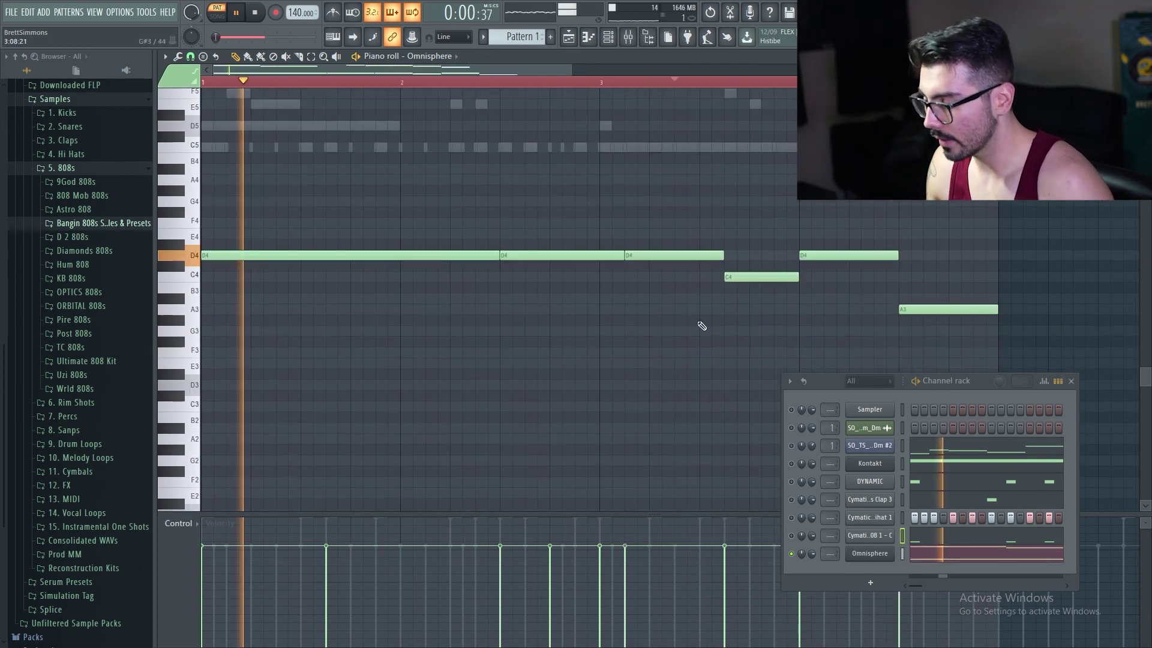
{"action": "left_click", "coordinate": [792, 555], "text": "ctrl"}
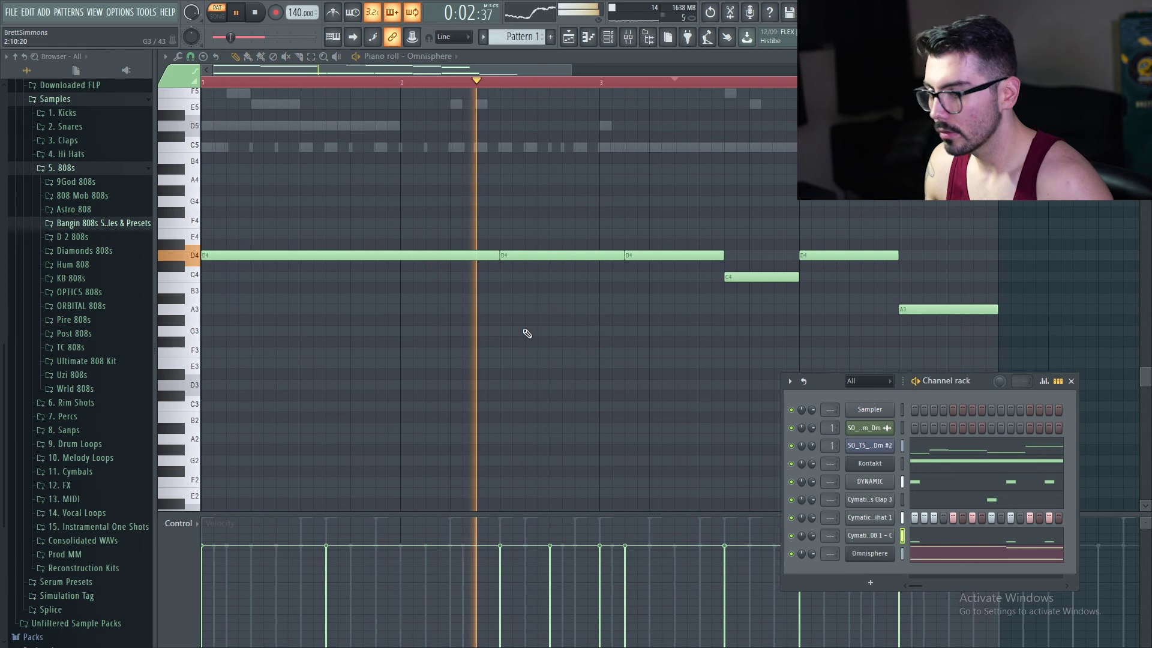
{"action": "scroll", "coordinate": [492, 363], "scroll_direction": "up", "scroll_amount": 5}
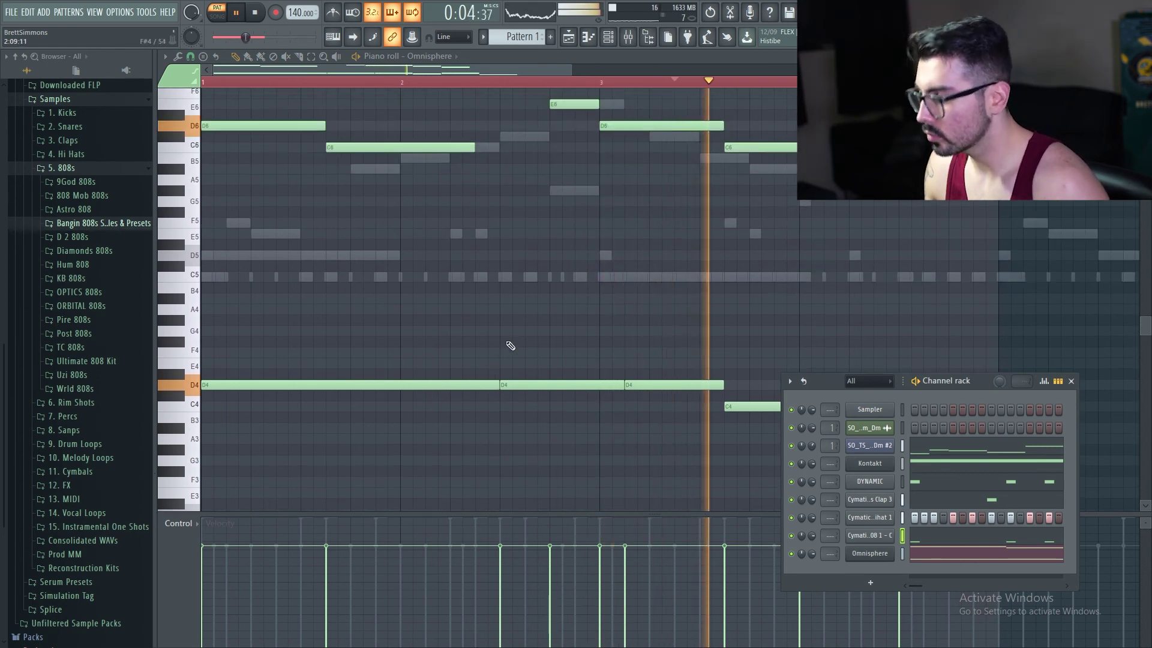
{"action": "scroll", "coordinate": [636, 300], "scroll_direction": "down", "scroll_amount": 3}
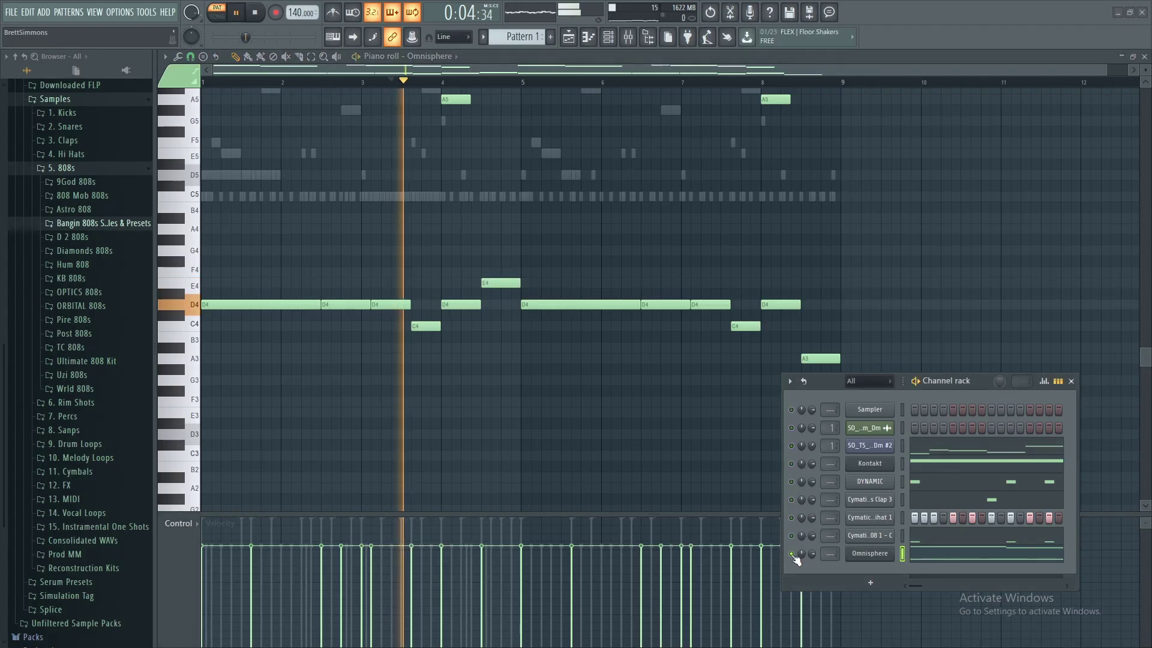
Step: Raise the Omnisphere bass note at the end of bar 4 to F4 and play the pattern
{"action": "scroll", "coordinate": [587, 413], "scroll_direction": "up", "scroll_amount": 2}
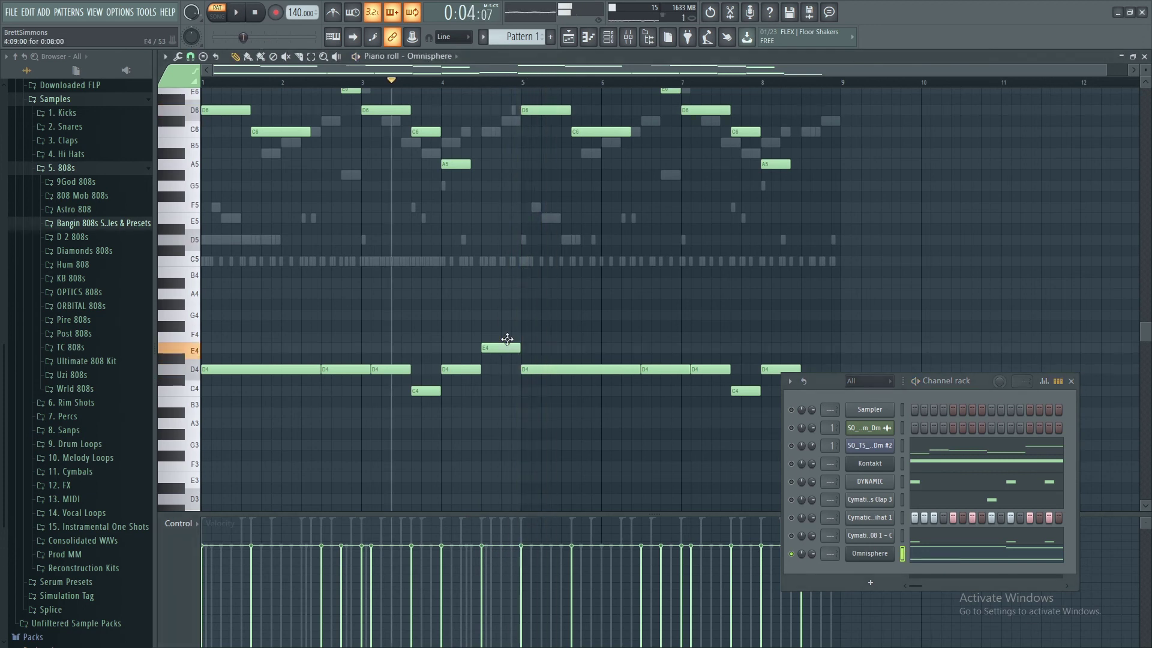
{"action": "scroll", "coordinate": [531, 414], "scroll_direction": "down", "scroll_amount": 2}
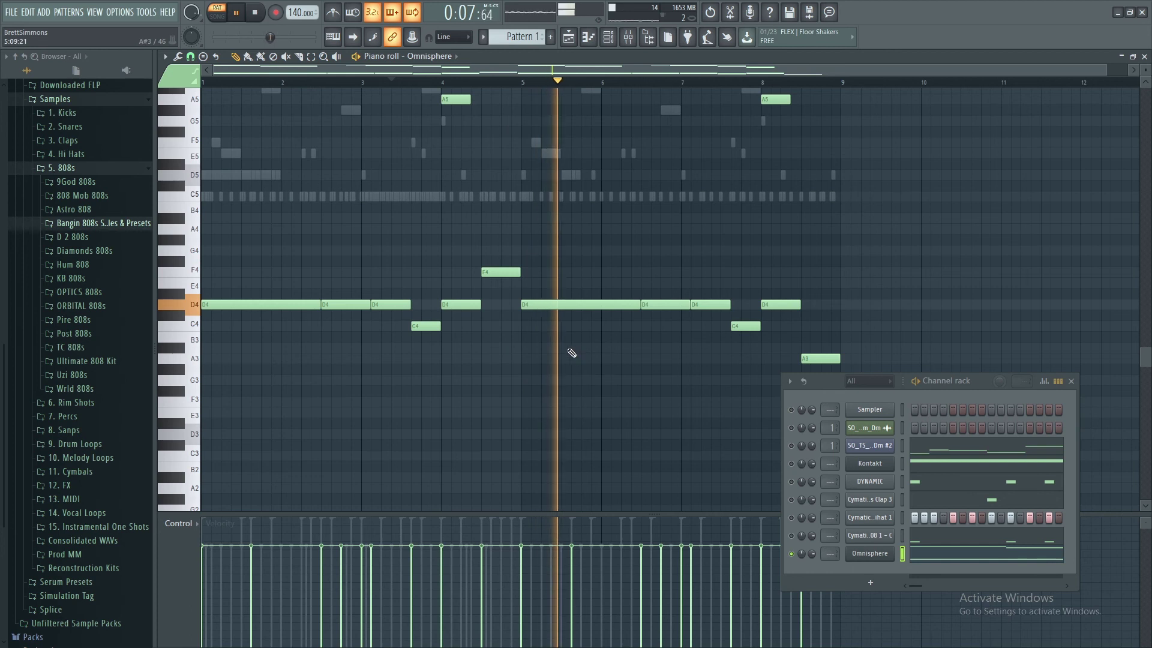
Step: Transpose the selected upper Omnisphere melody notes up one octave
{"action": "scroll", "coordinate": [734, 313], "scroll_direction": "down", "scroll_amount": 1}
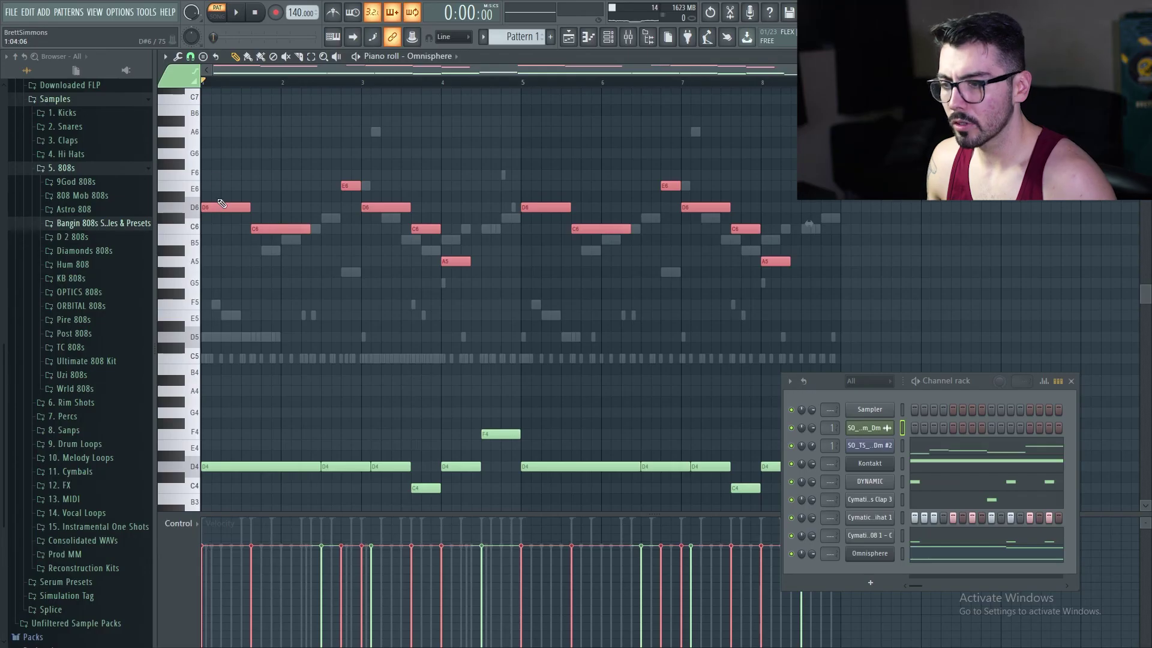
{"action": "key", "text": "ctrl+Up"}
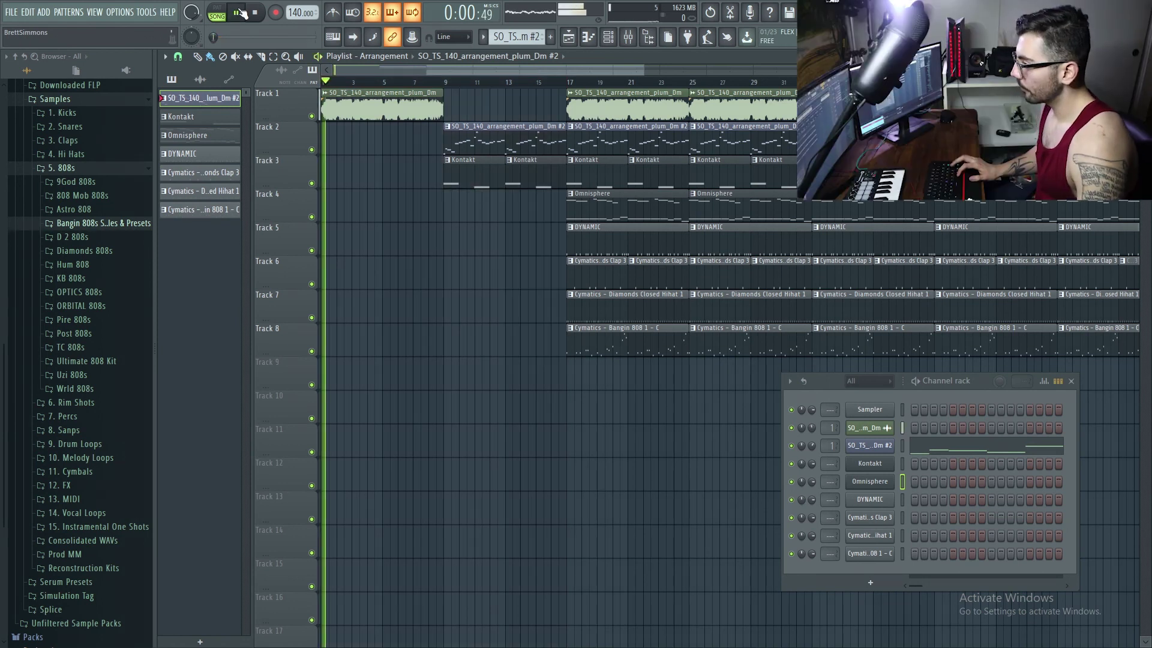
Step: Open the mixer while the arrangement plays and add Fruity Soft Clipper as an effect
{"action": "scroll", "coordinate": [399, 87], "scroll_direction": "up", "scroll_amount": 2}
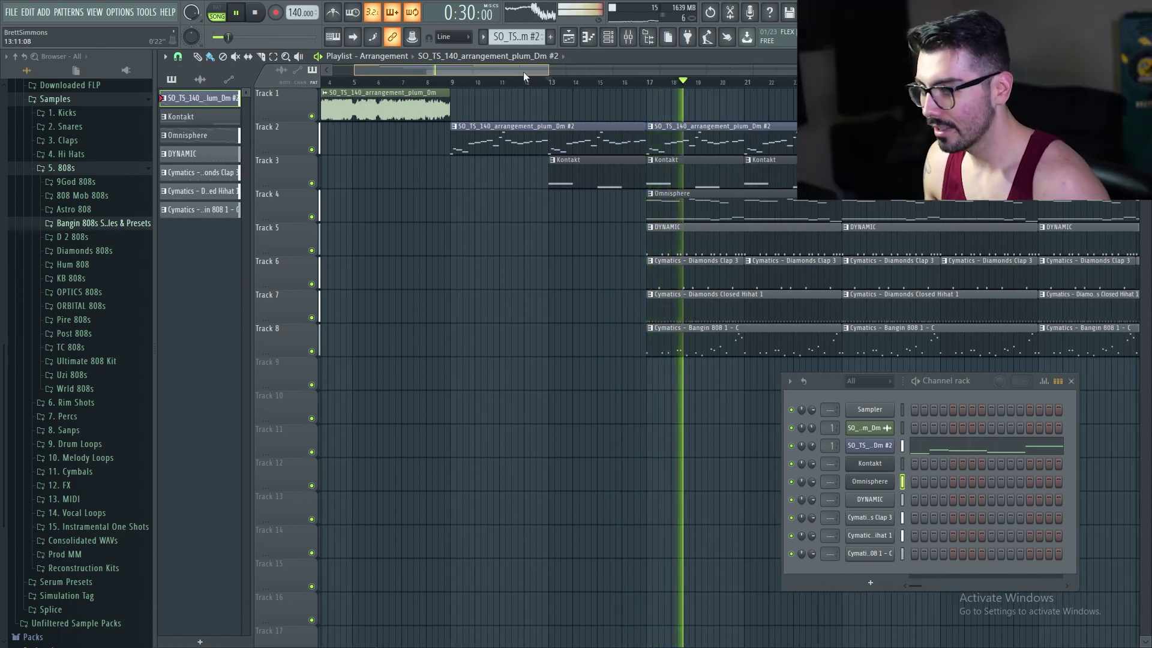
{"action": "left_click", "coordinate": [644, 37]}
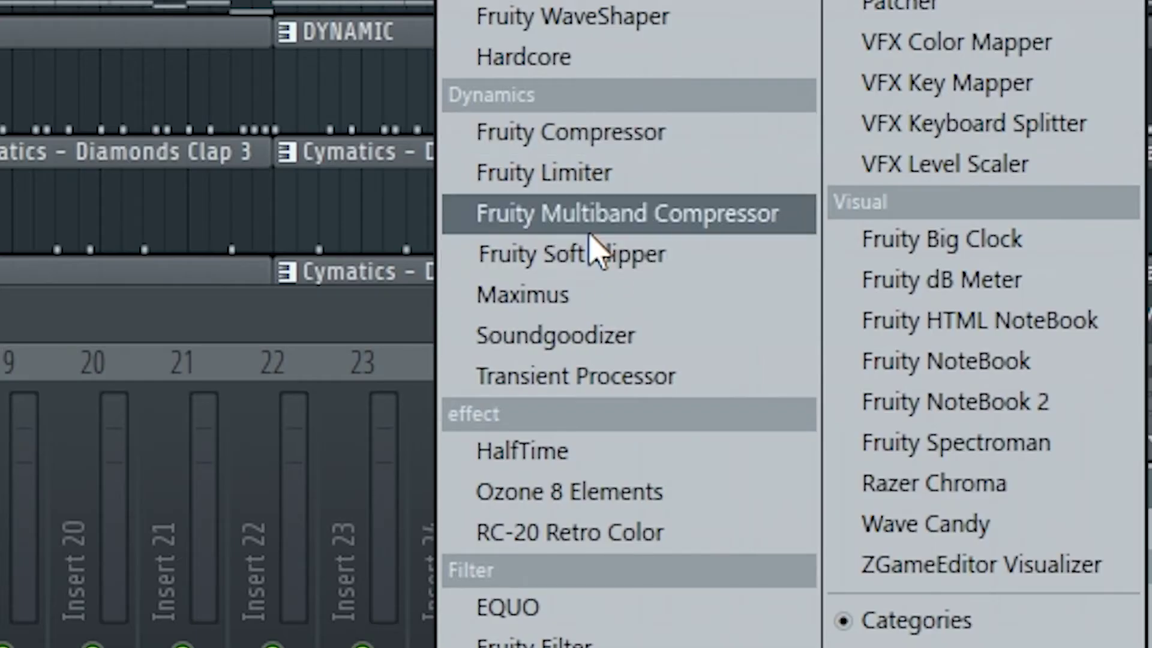
{"action": "left_click_drag", "start_coordinate": [591, 249], "coordinate": [592, 265]}
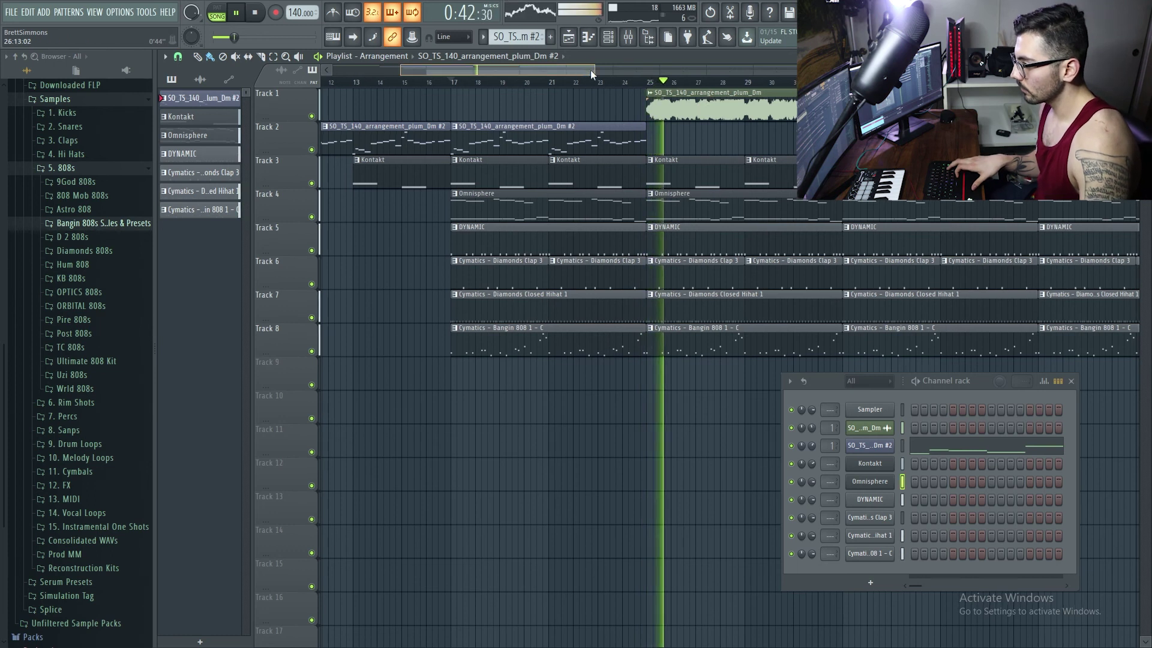
Step: Delete the clips on tracks 2 to 8 between bars 33 and 41, keeping the audio clip on track 1
{"action": "left_click_drag", "start_coordinate": [585, 72], "coordinate": [617, 84]}
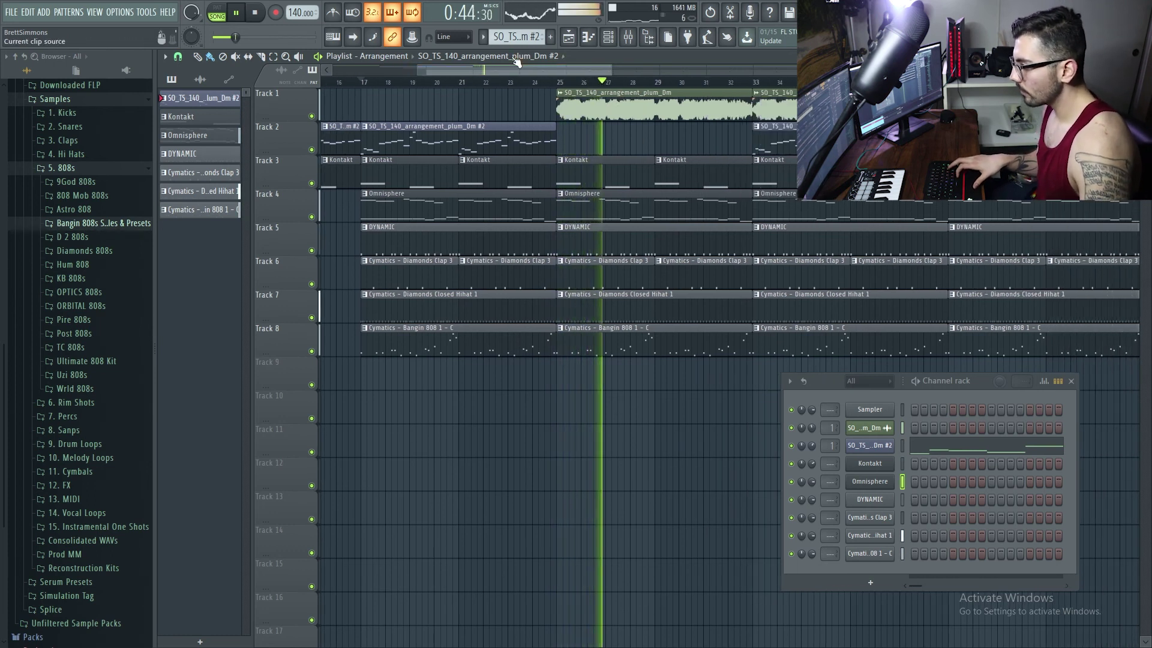
{"action": "left_click_drag", "start_coordinate": [523, 74], "coordinate": [542, 76]}
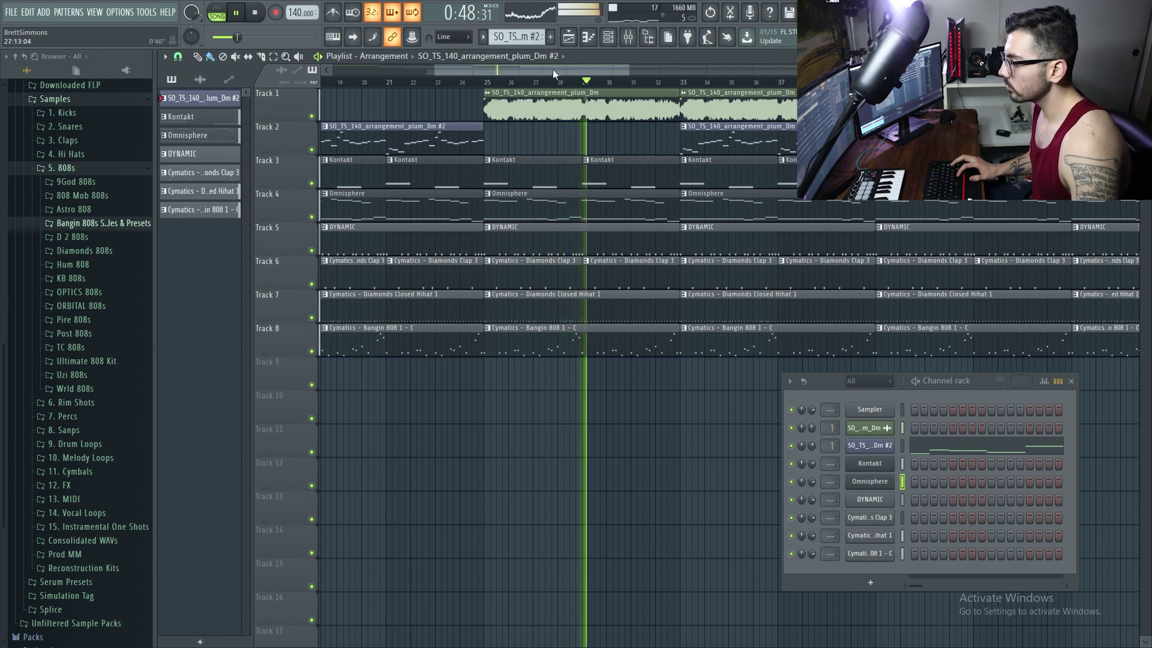
{"action": "left_click_drag", "start_coordinate": [553, 73], "coordinate": [577, 75]}
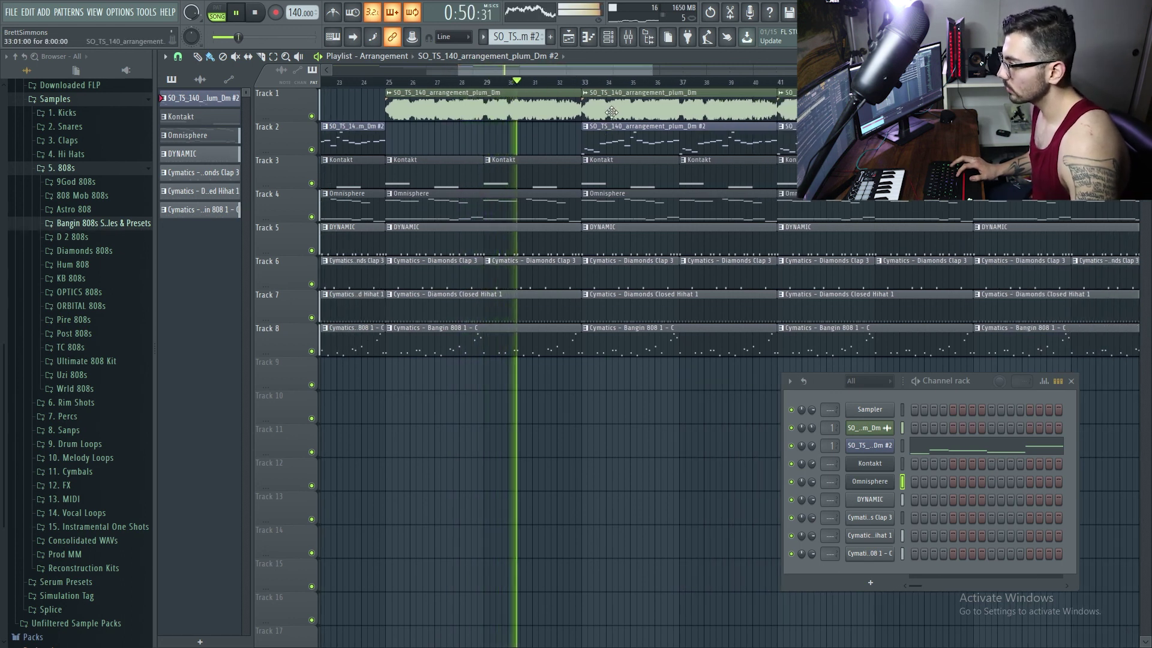
{"action": "mouse_move", "coordinate": [585, 123]}
{"action": "left_mouse_down"}
{"action": "mouse_move", "coordinate": [678, 231]}
{"action": "mouse_move", "coordinate": [684, 354]}
{"action": "left_mouse_up"}
{"action": "key", "text": "Delete"}
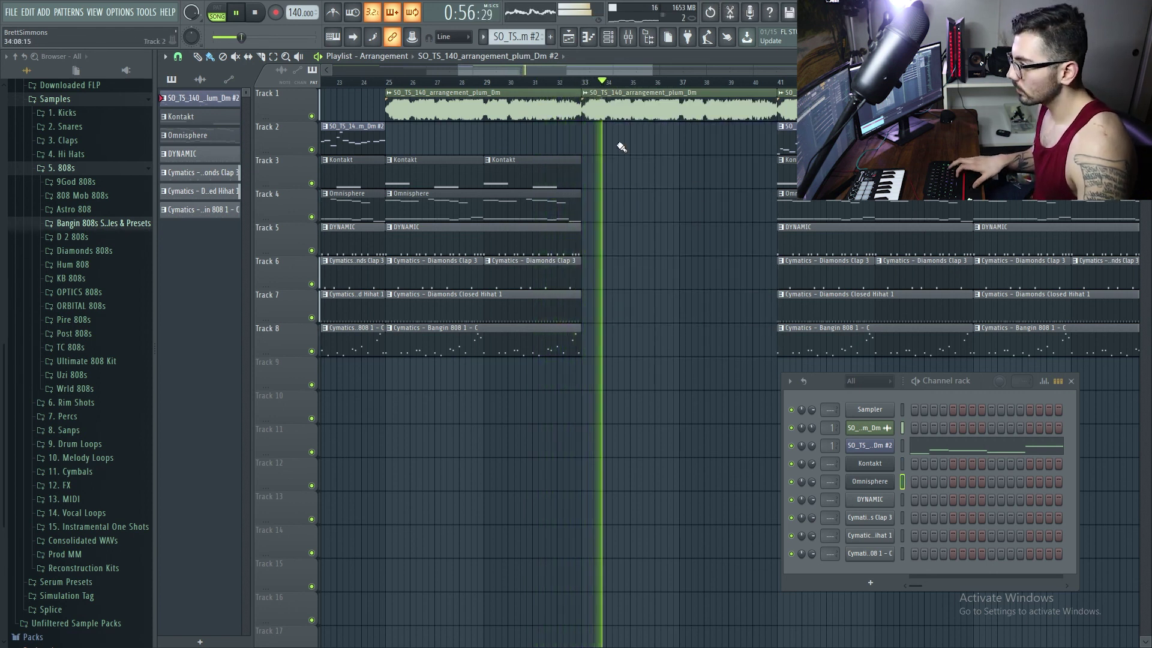
Step: Repeat the Cymatics snare audio clip on track 6 once per bar through bar 48
{"action": "left_click_drag", "start_coordinate": [587, 70], "coordinate": [632, 72]}
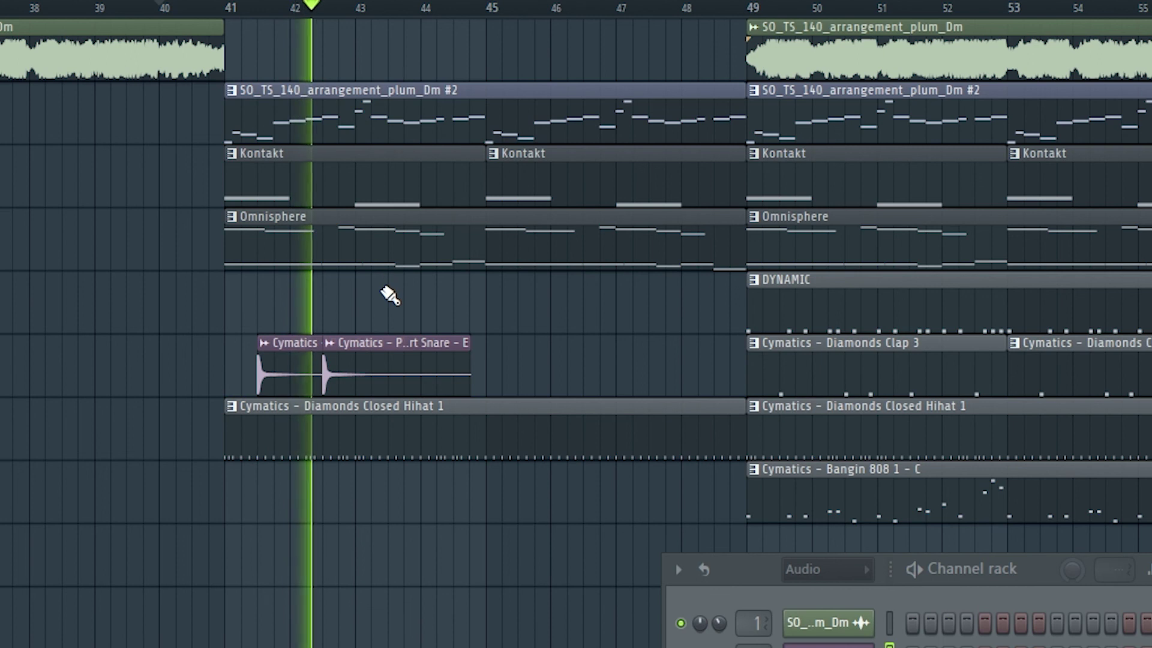
{"action": "left_click_drag", "start_coordinate": [403, 348], "coordinate": [510, 375]}
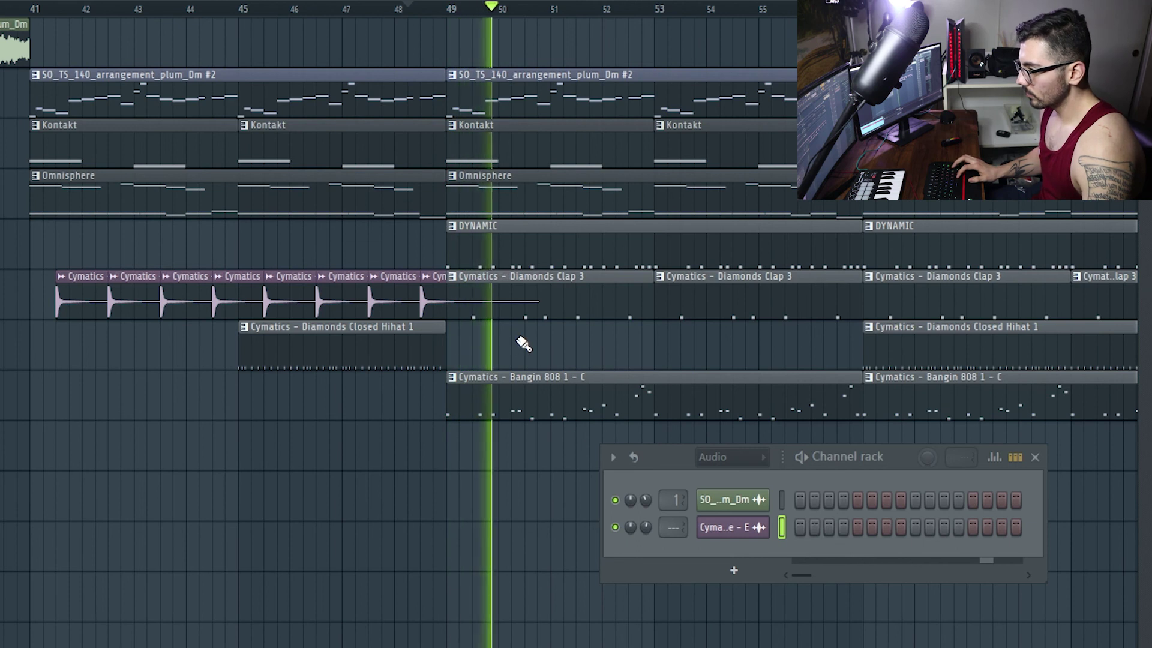
Step: Place a Cymatics - Diamonds Closed Hihat 1 clip on track 7 from bar 53 to bar 57
{"action": "left_click", "coordinate": [570, 348]}
{"action": "left_click_drag", "start_coordinate": [711, 344], "coordinate": [786, 343]}
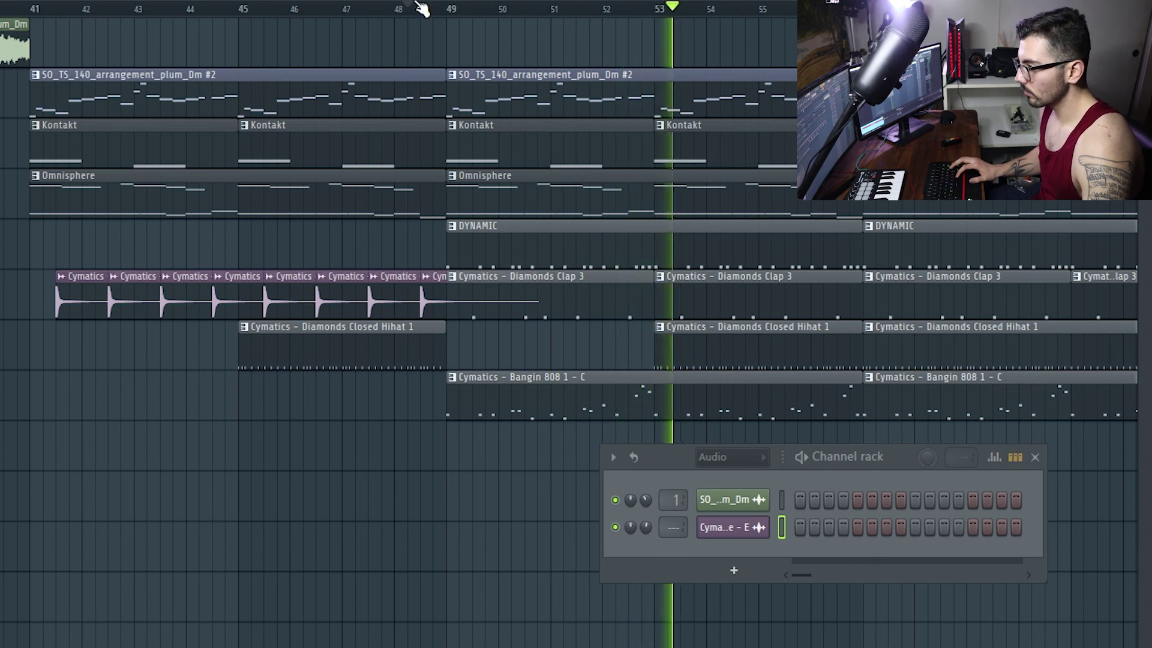
Step: Clear all playlist clips from bar 57 onward to end the arrangement there
{"action": "scroll", "coordinate": [462, 13], "scroll_direction": "right", "scroll_amount": 5}
{"action": "scroll", "coordinate": [469, 17], "scroll_direction": "right", "scroll_amount": 2}
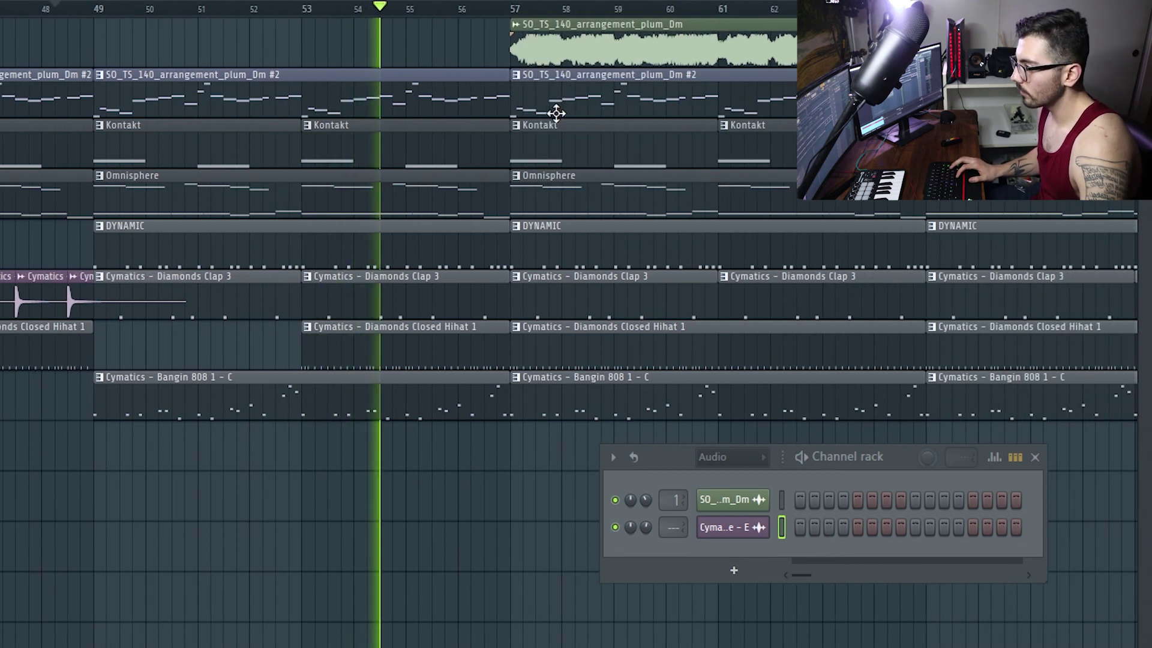
{"action": "scroll", "coordinate": [545, 180], "scroll_direction": "down", "scroll_amount": 6}
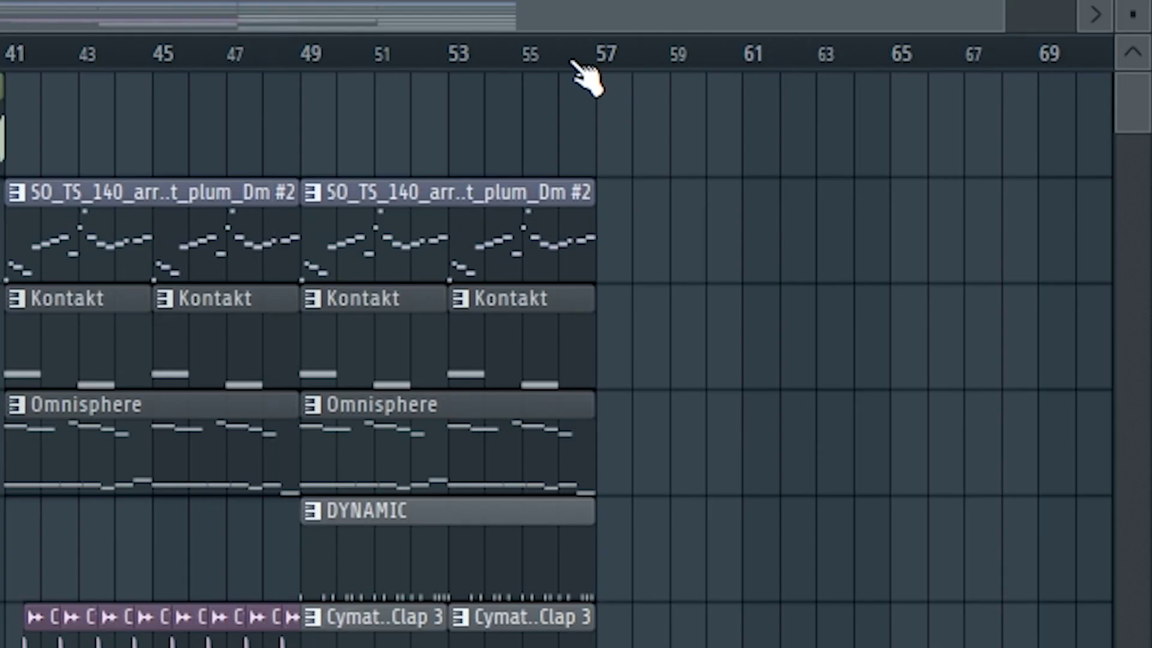
{"action": "left_click_drag", "start_coordinate": [592, 75], "coordinate": [559, 75]}
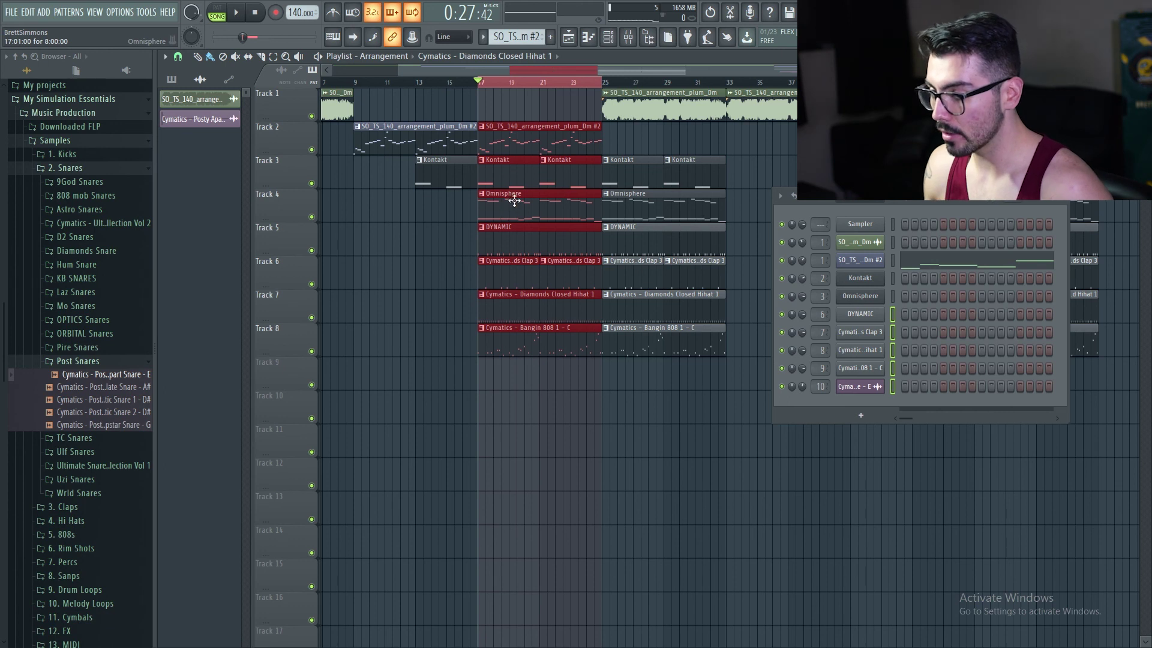
Step: Load FabFilter Pro-Q 3 in the first effect slot of the Master mixer track and close the mixer
{"action": "left_click", "coordinate": [639, 38]}
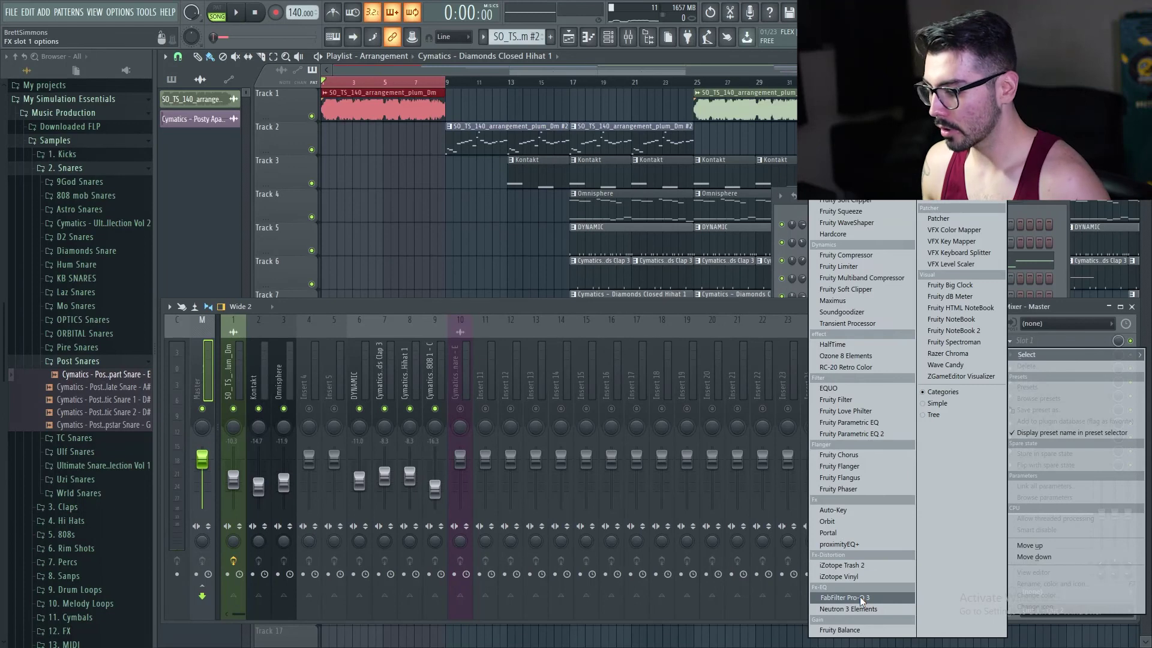
{"action": "left_click", "coordinate": [862, 598]}
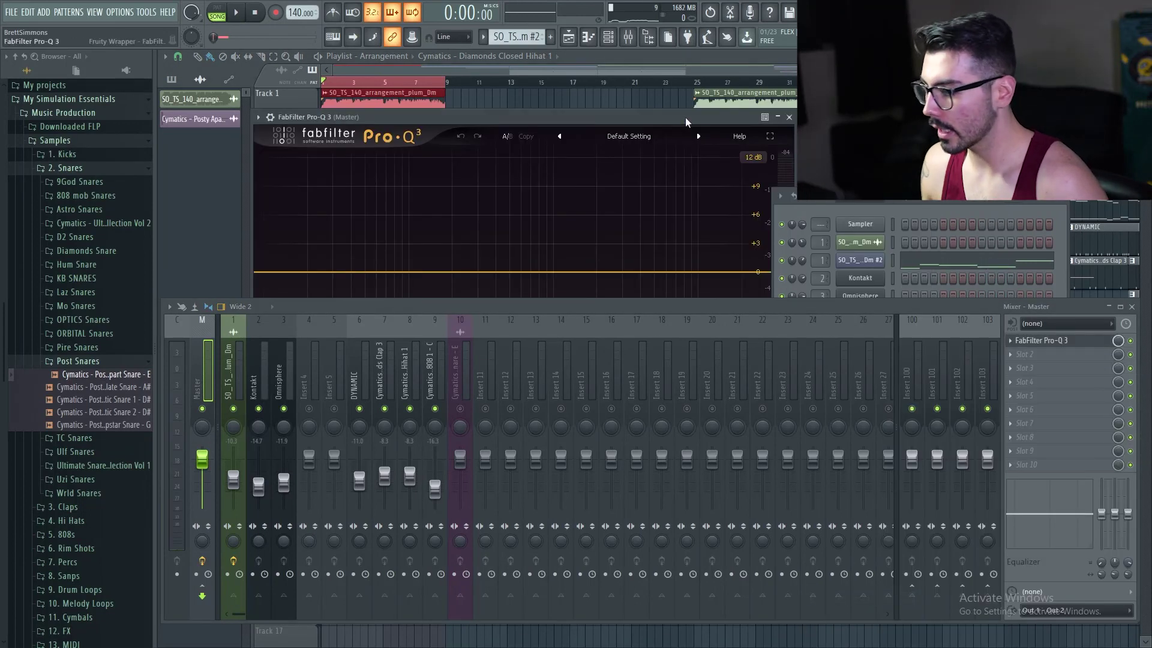
{"action": "left_click", "coordinate": [1132, 307]}
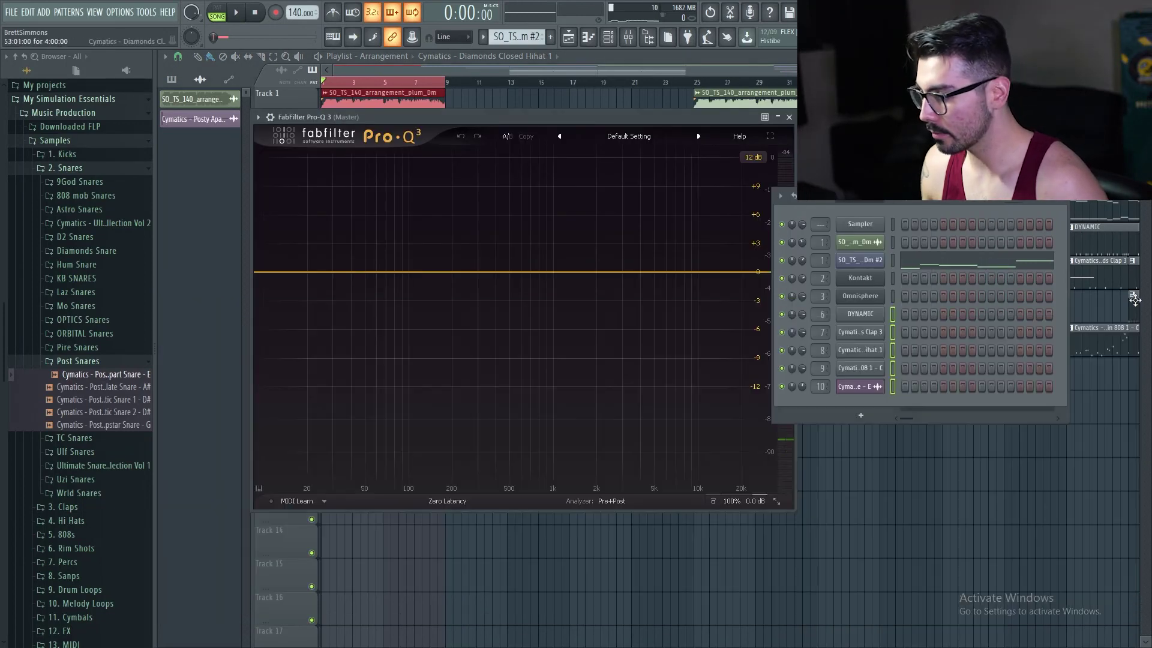
Step: Add a low cut band in the Master EQ with a Brickwall slope and set its frequency to 10 Hz
{"action": "left_click", "coordinate": [266, 274]}
{"action": "right_click", "coordinate": [267, 276]}
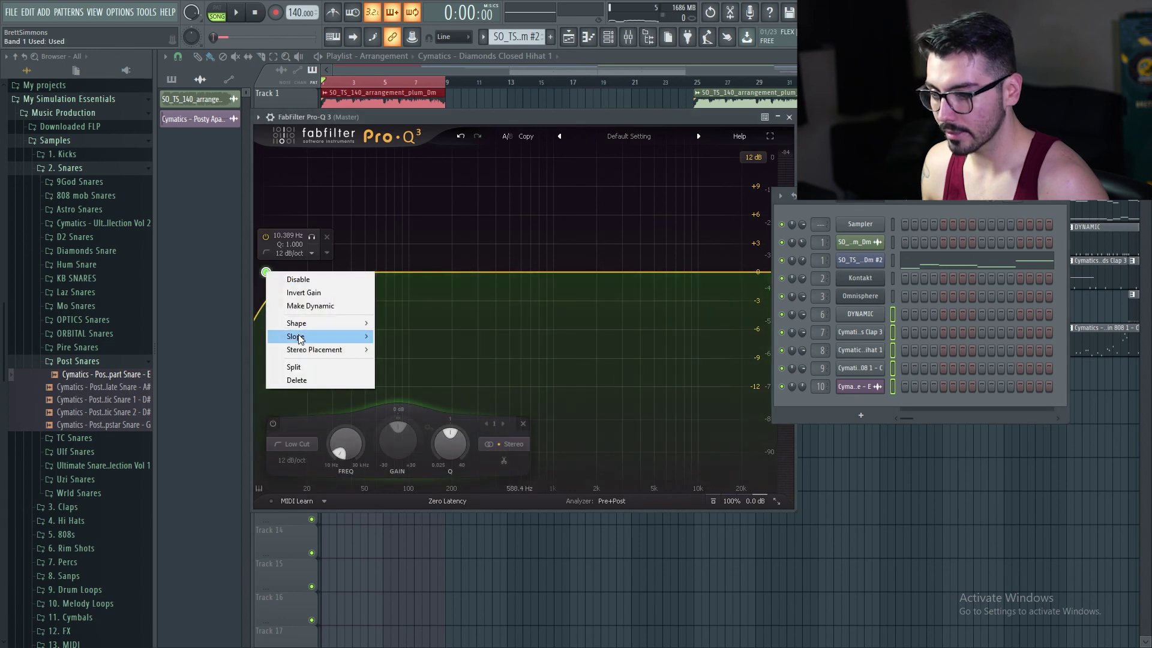
{"action": "left_click", "coordinate": [408, 455]}
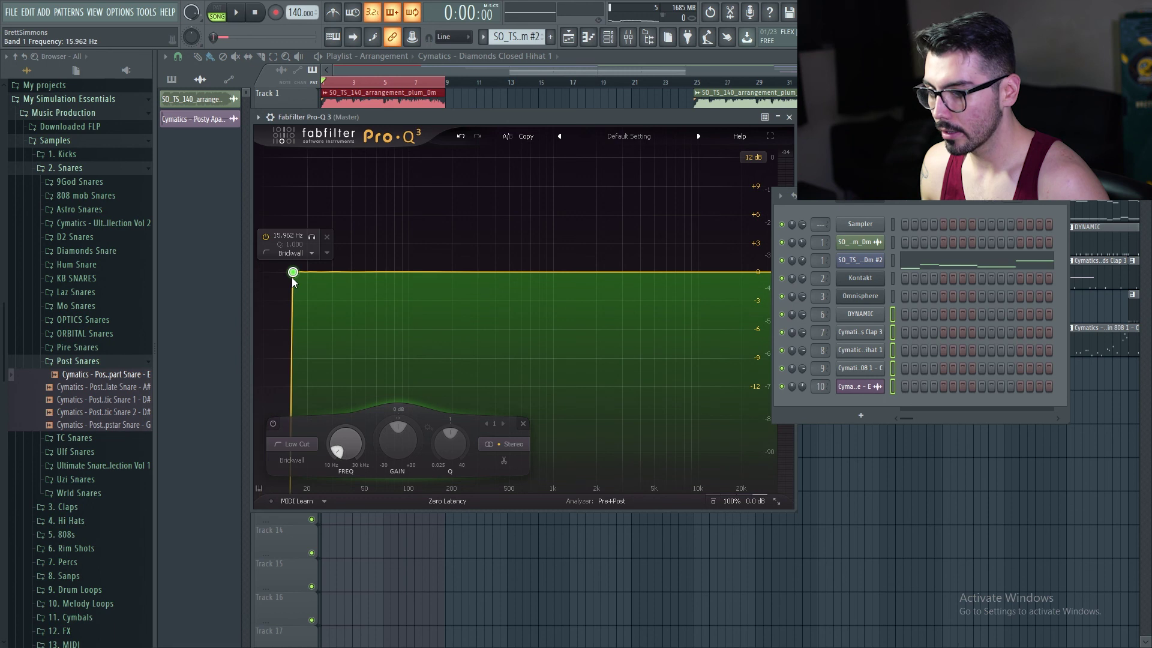
{"action": "left_click_drag", "start_coordinate": [286, 277], "coordinate": [264, 276]}
Step: Create an automation clip for the EQ's Band 1 frequency over bars 1 to 9 and set its starting point to 50
{"action": "left_click", "coordinate": [412, 37]}
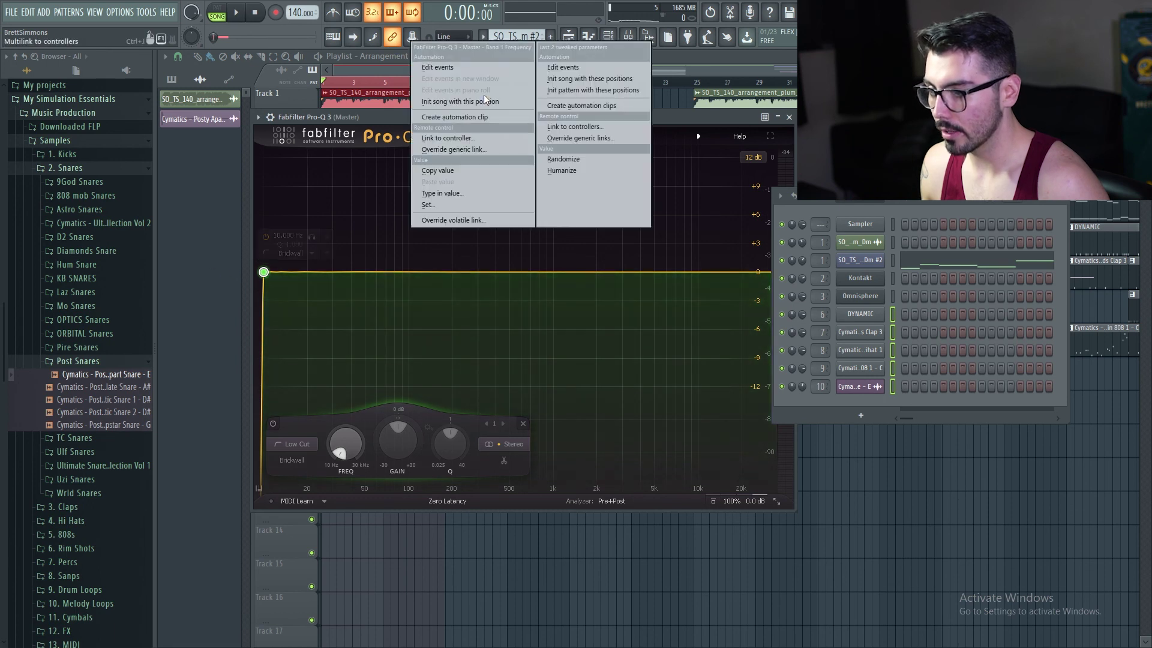
{"action": "left_click", "coordinate": [477, 103]}
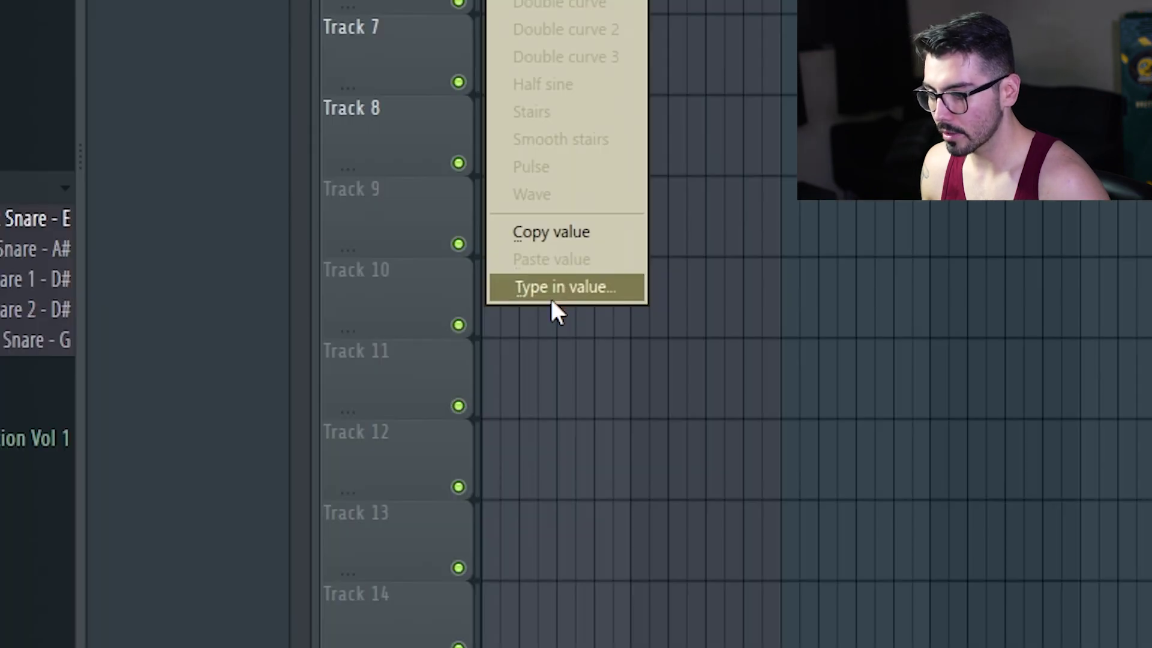
{"action": "left_click", "coordinate": [551, 293]}
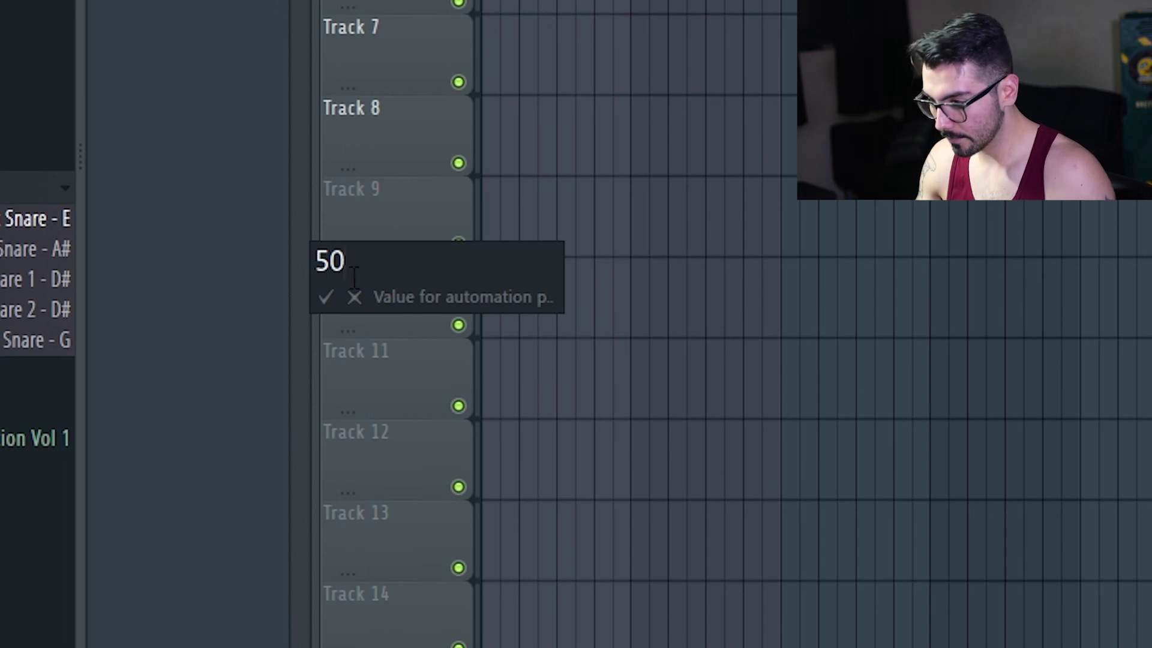
{"action": "type", "text": "50"}
{"action": "key", "text": "Return"}
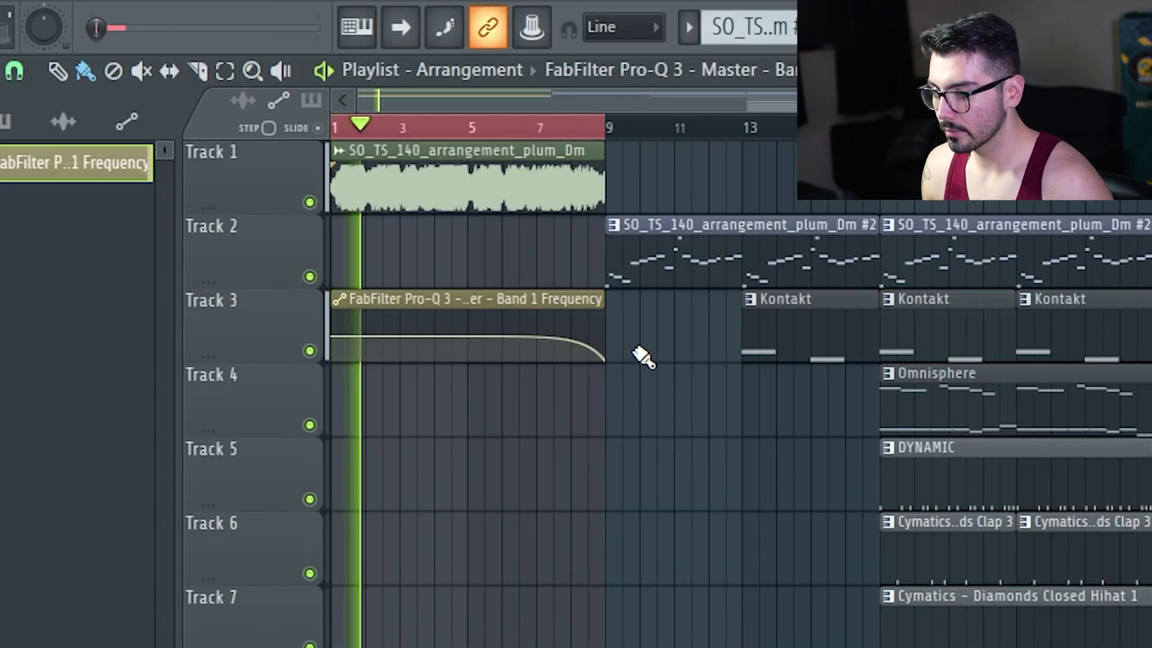
{"action": "left_click", "coordinate": [456, 127]}
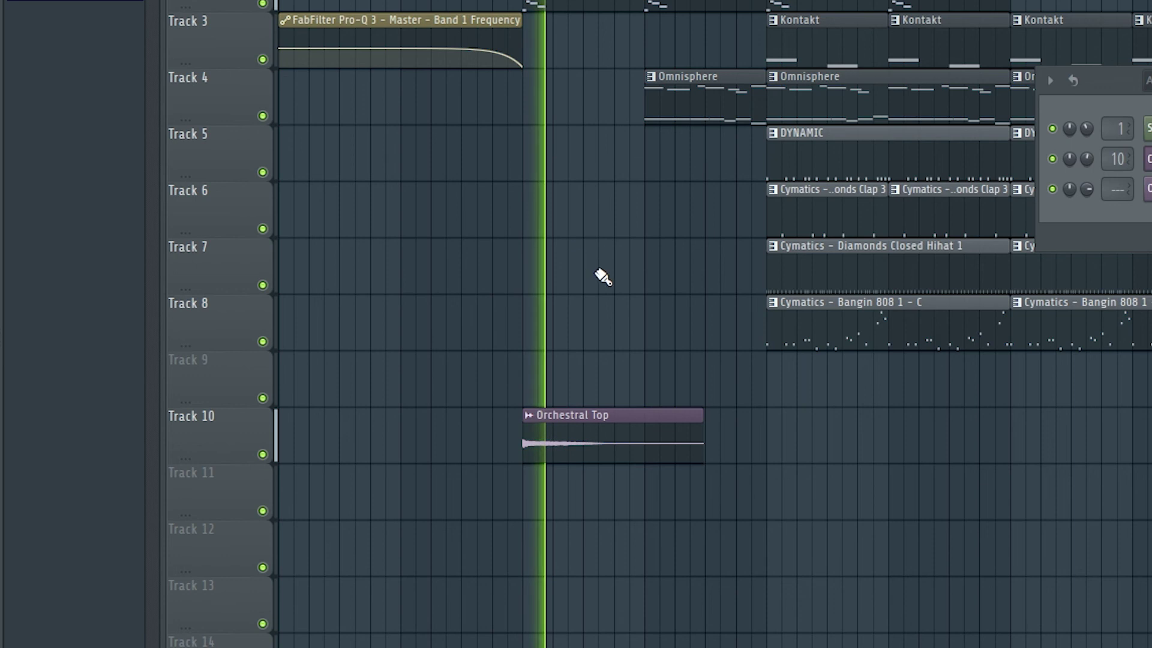
Step: Check the Orchestral Top clip's channel settings and route its channel to mixer track 11
{"action": "double_click", "coordinate": [599, 429]}
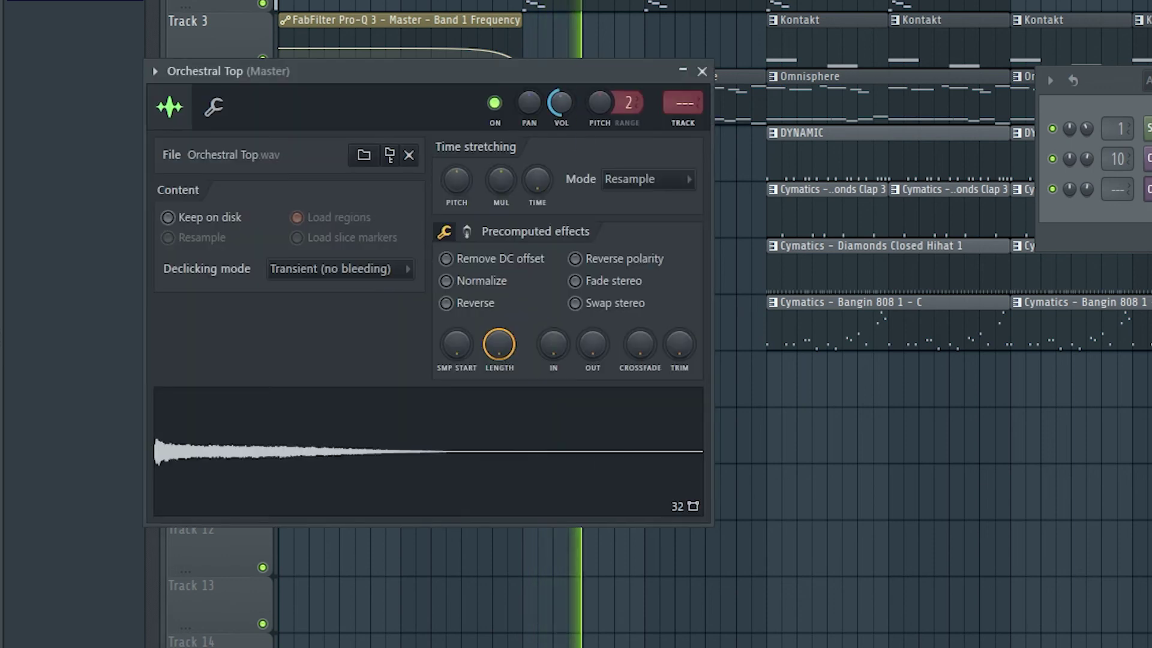
{"action": "left_click", "coordinate": [702, 72]}
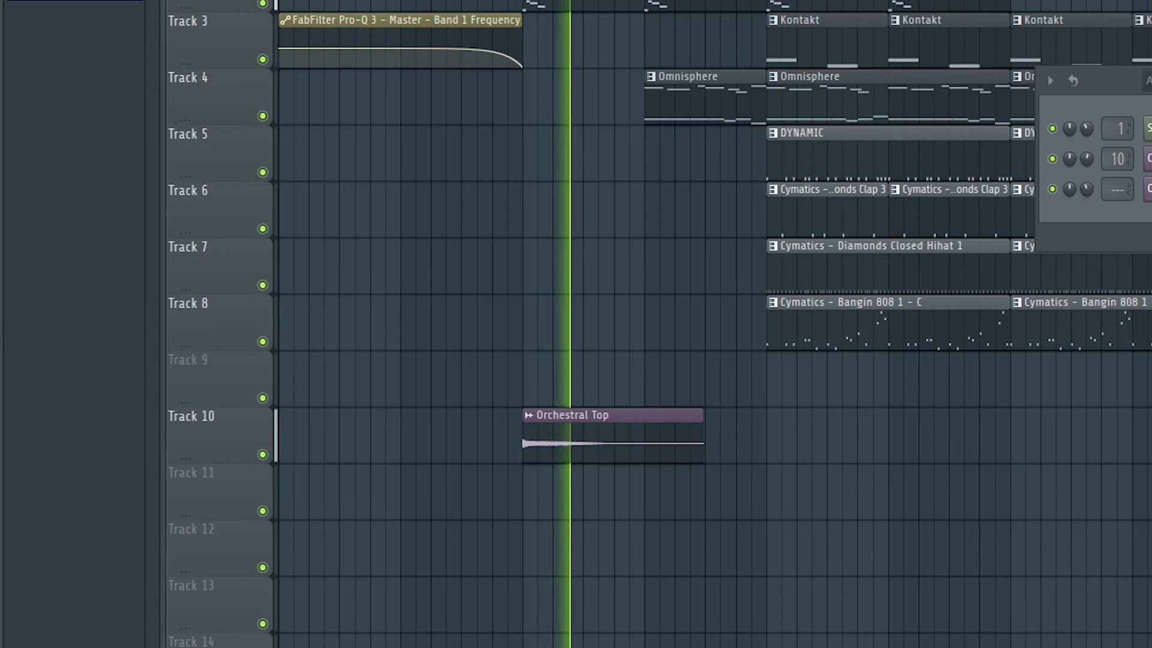
{"action": "key", "text": "space"}
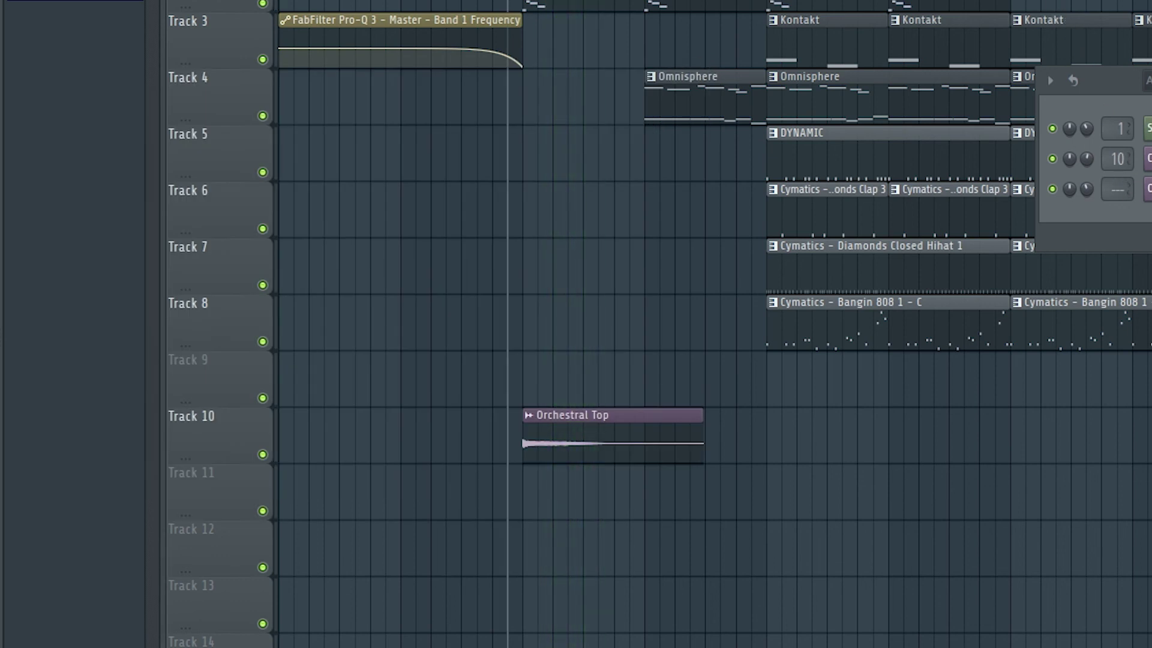
{"action": "key", "text": "F9"}
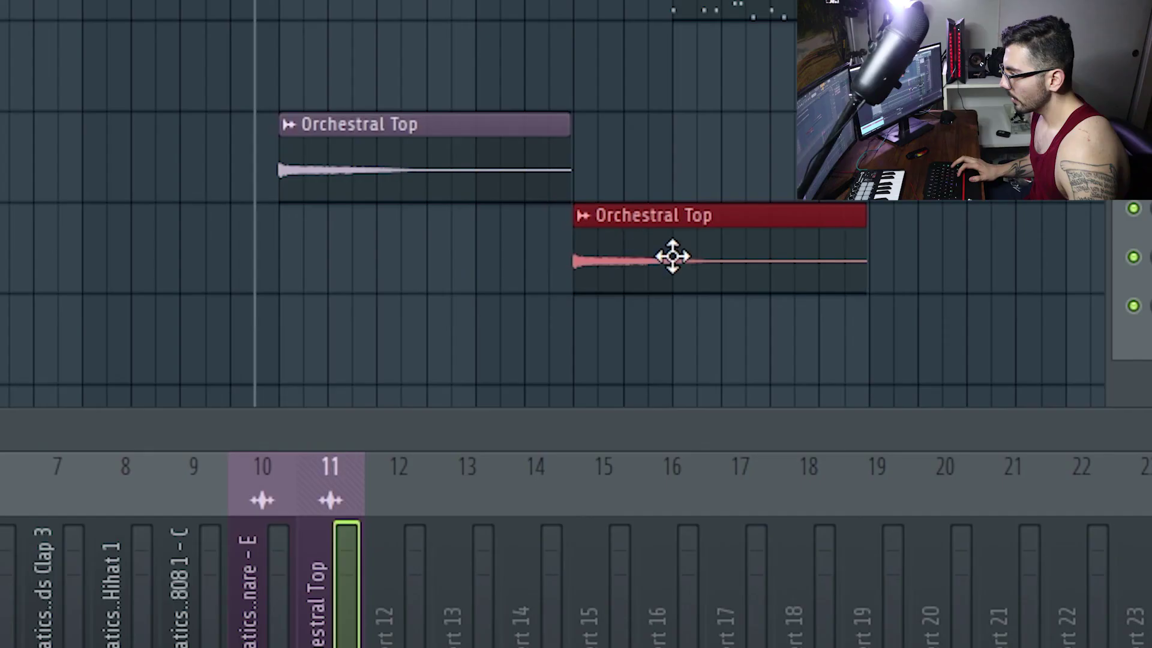
Step: Move the duplicate Orchestral Top clip so it ends at bar 17, and turn it into a unique, reversed clip
{"action": "left_click_drag", "start_coordinate": [671, 257], "coordinate": [433, 216]}
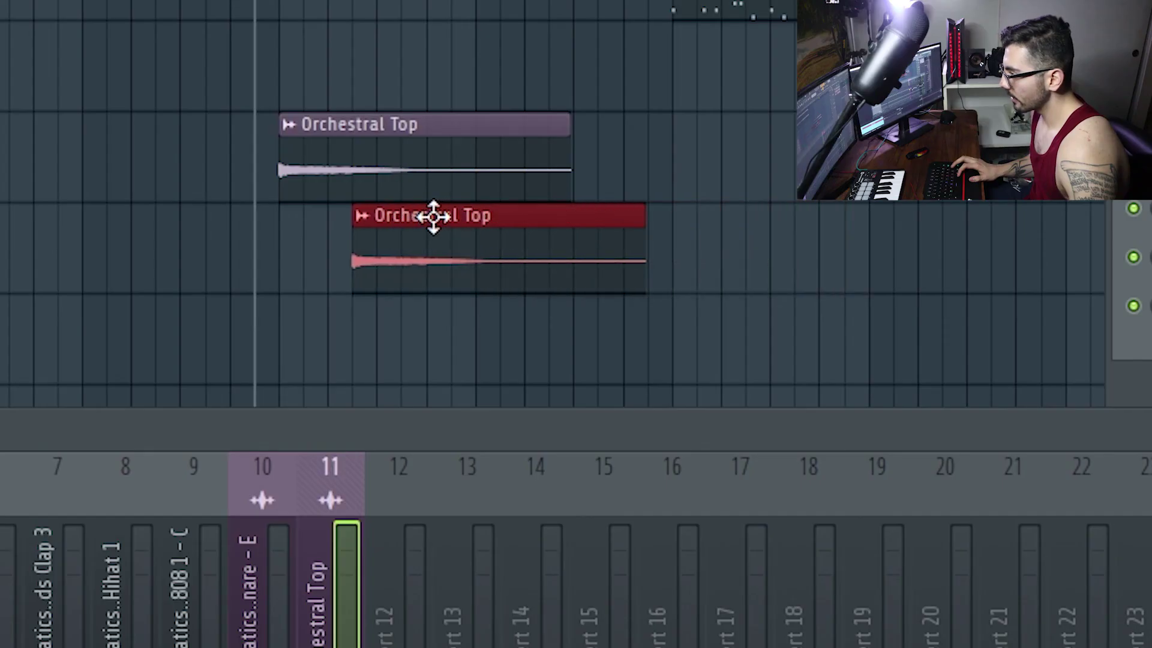
{"action": "left_click", "coordinate": [361, 226]}
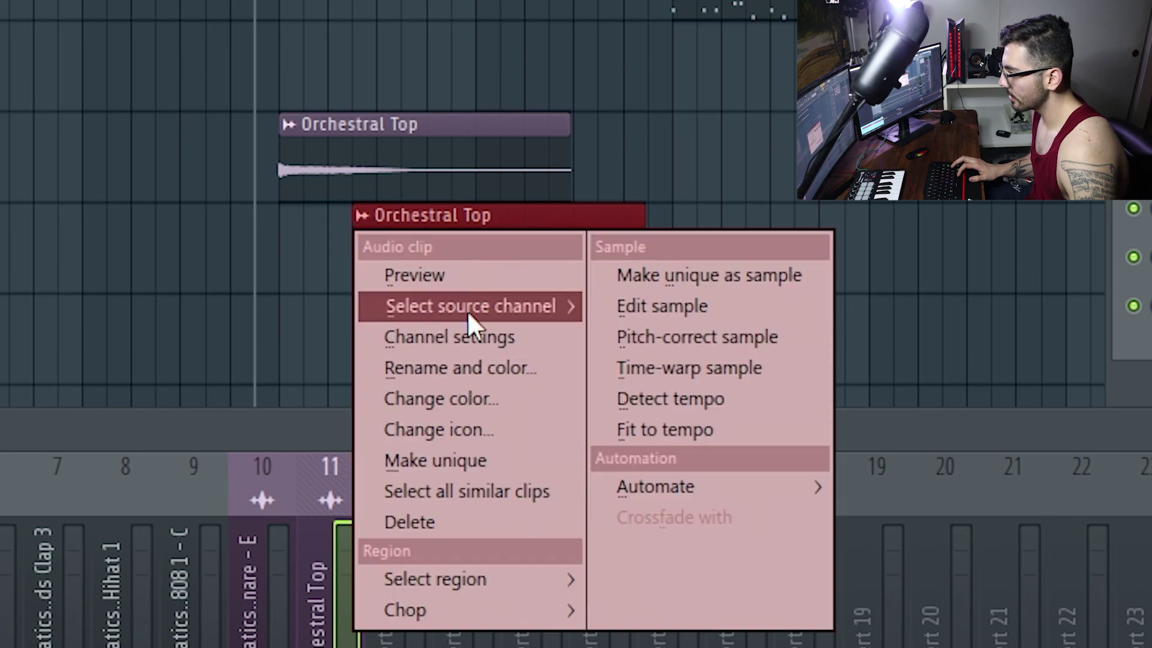
{"action": "left_click", "coordinate": [472, 459]}
{"action": "key", "text": "space"}
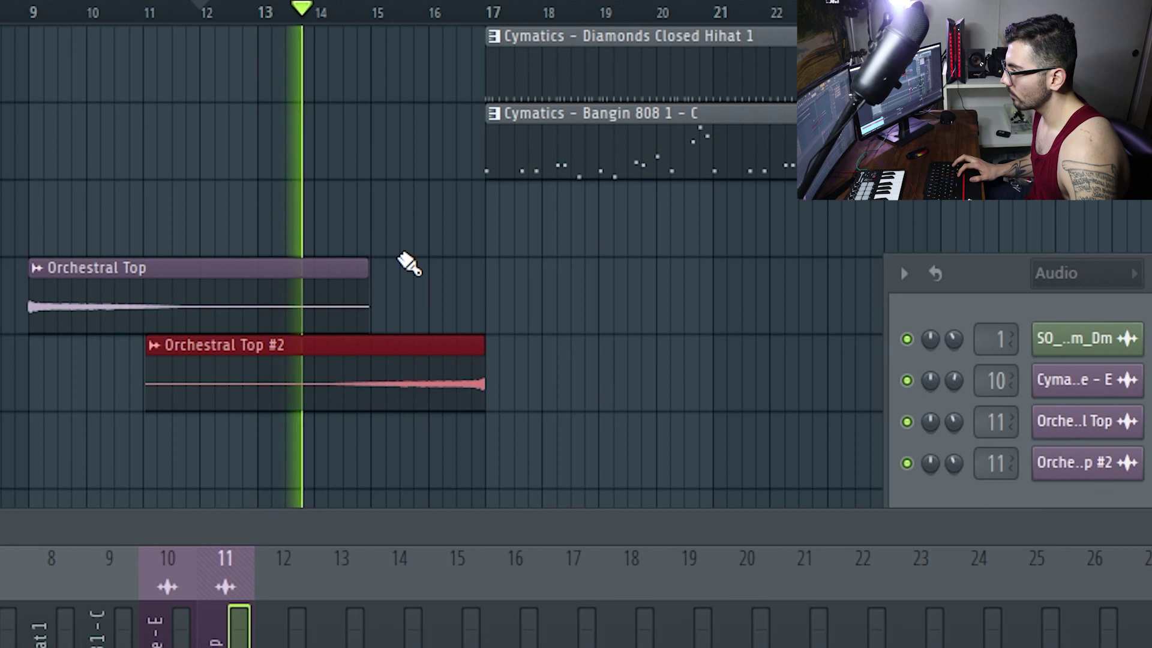